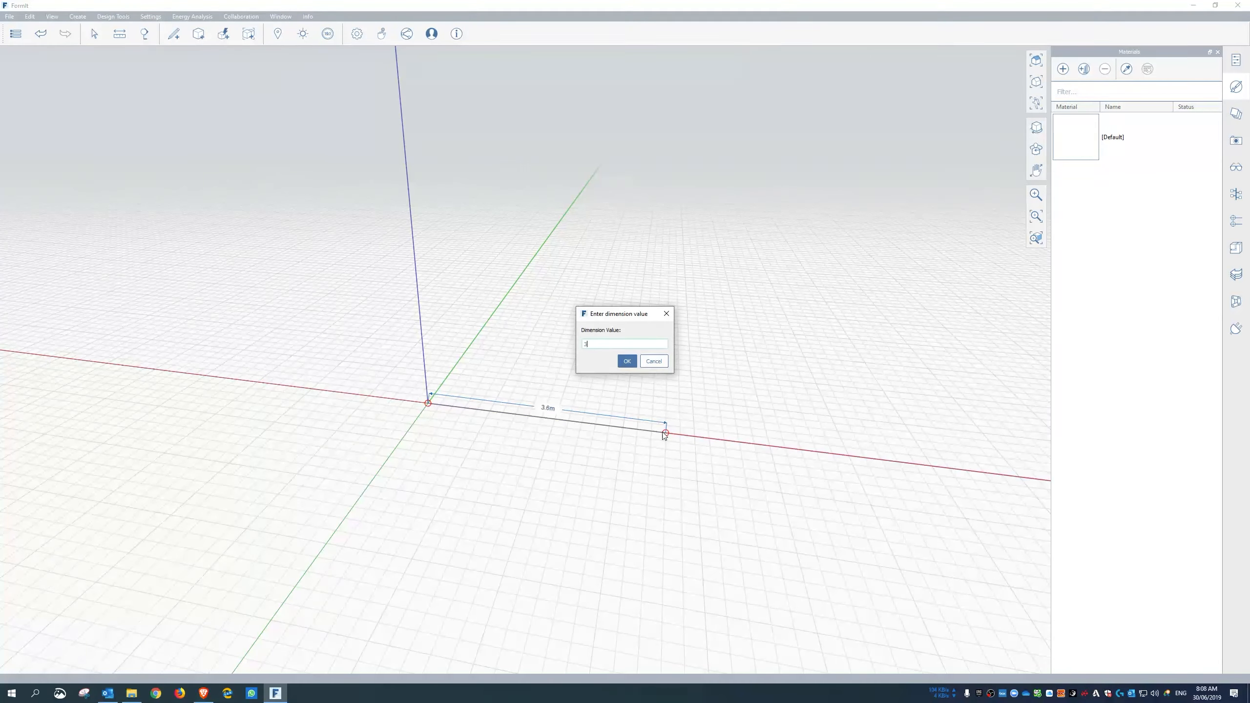
Step: Finish the rectangle from the origin along the red axis as a 3 m by 3 m square on the ground
key("Return")
type("3")
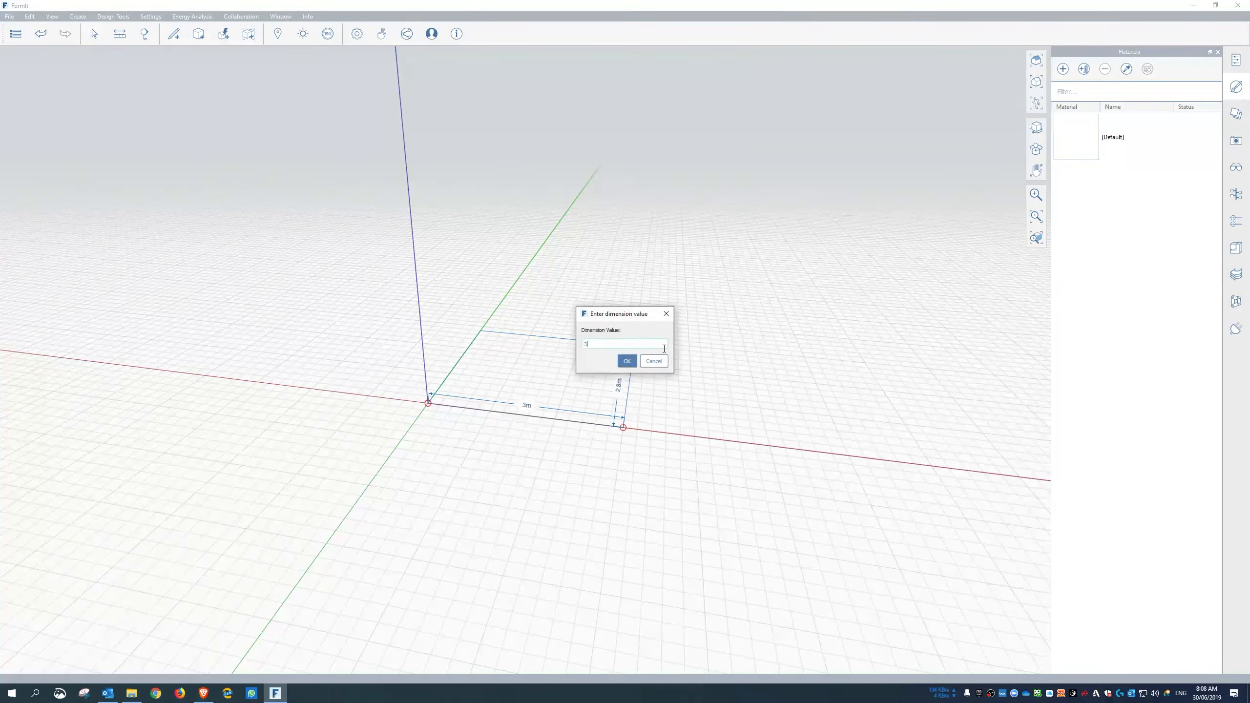
key("Return")
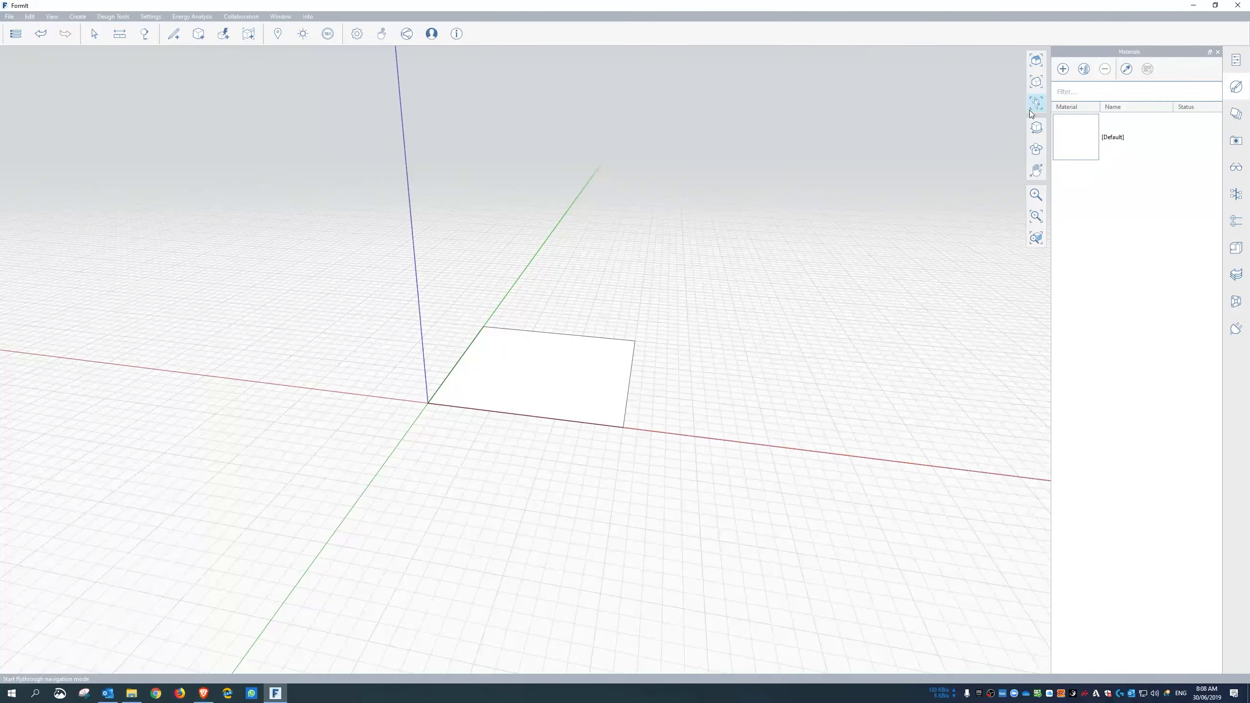
Step: Set the axes' origin on the square's corner lying along the red axis, and rotate the red axis to an oblique direction
left_click(1037, 137)
left_click_drag(765, 215, 447, 329)
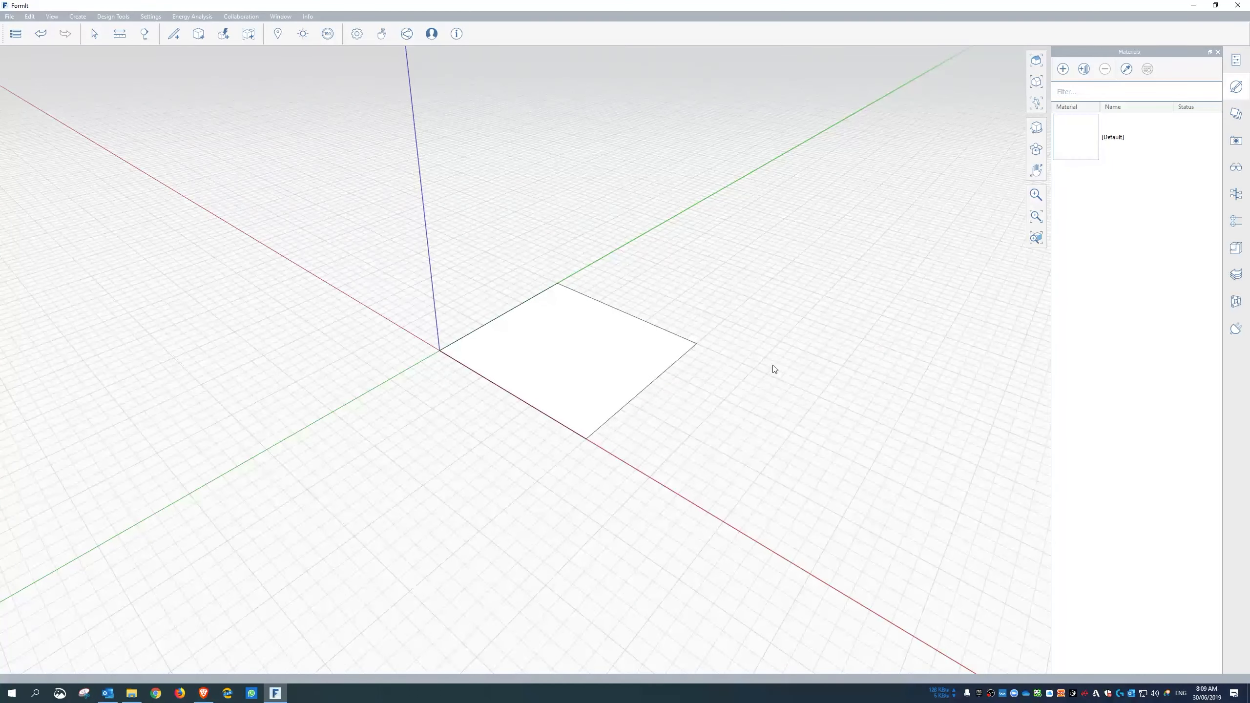
left_click_drag(774, 369, 724, 417)
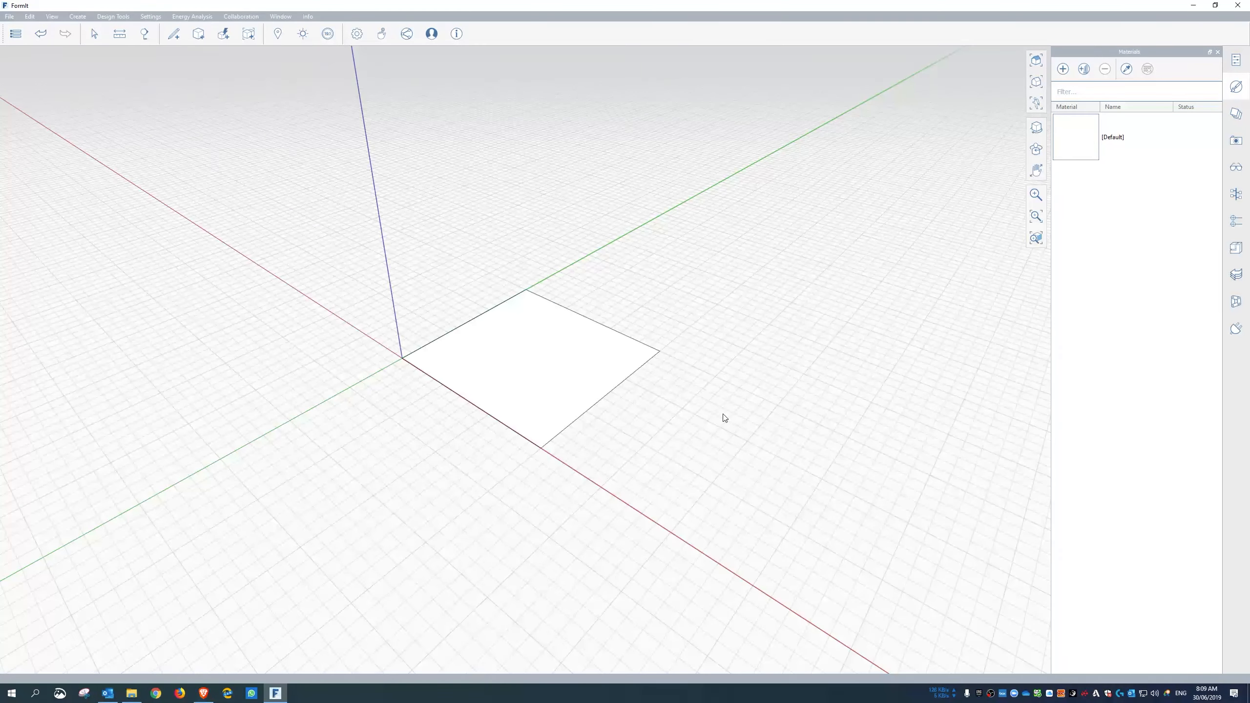
right_click(775, 302)
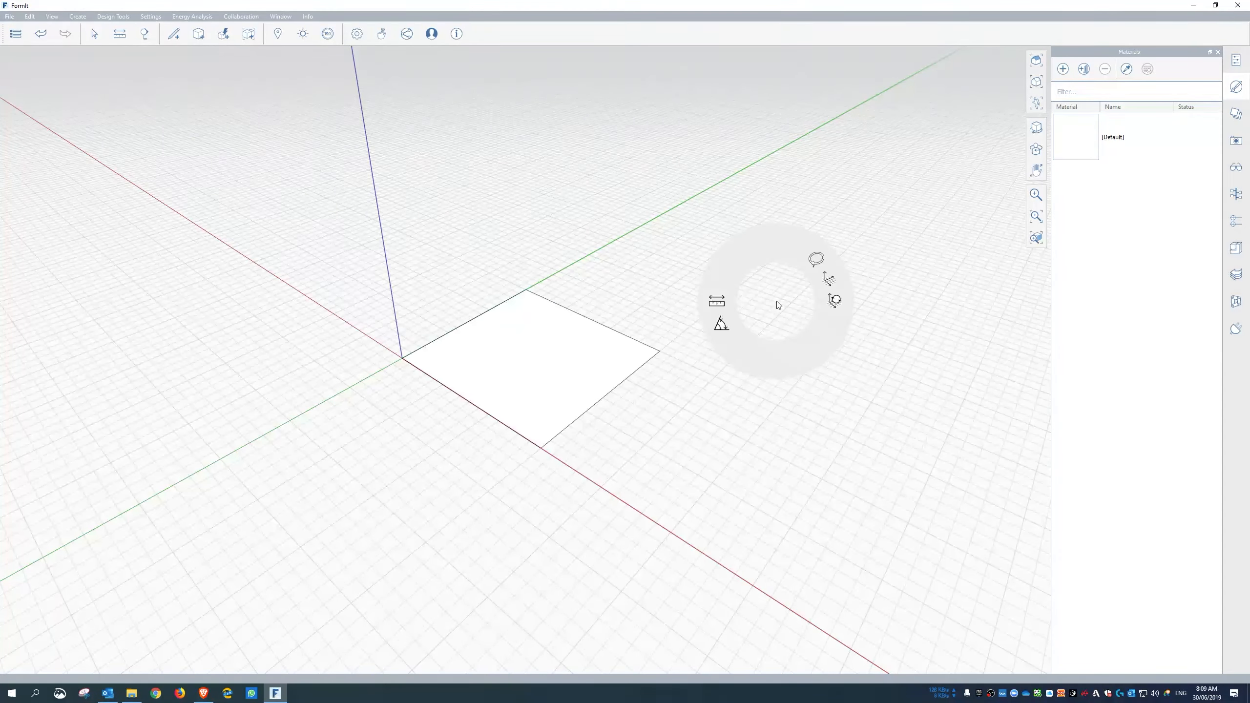
left_click(832, 279)
mouse_move(828, 277)
left_mouse_down()
mouse_move(748, 424)
mouse_move(661, 471)
mouse_move(593, 440)
mouse_move(658, 421)
mouse_move(550, 450)
left_mouse_up()
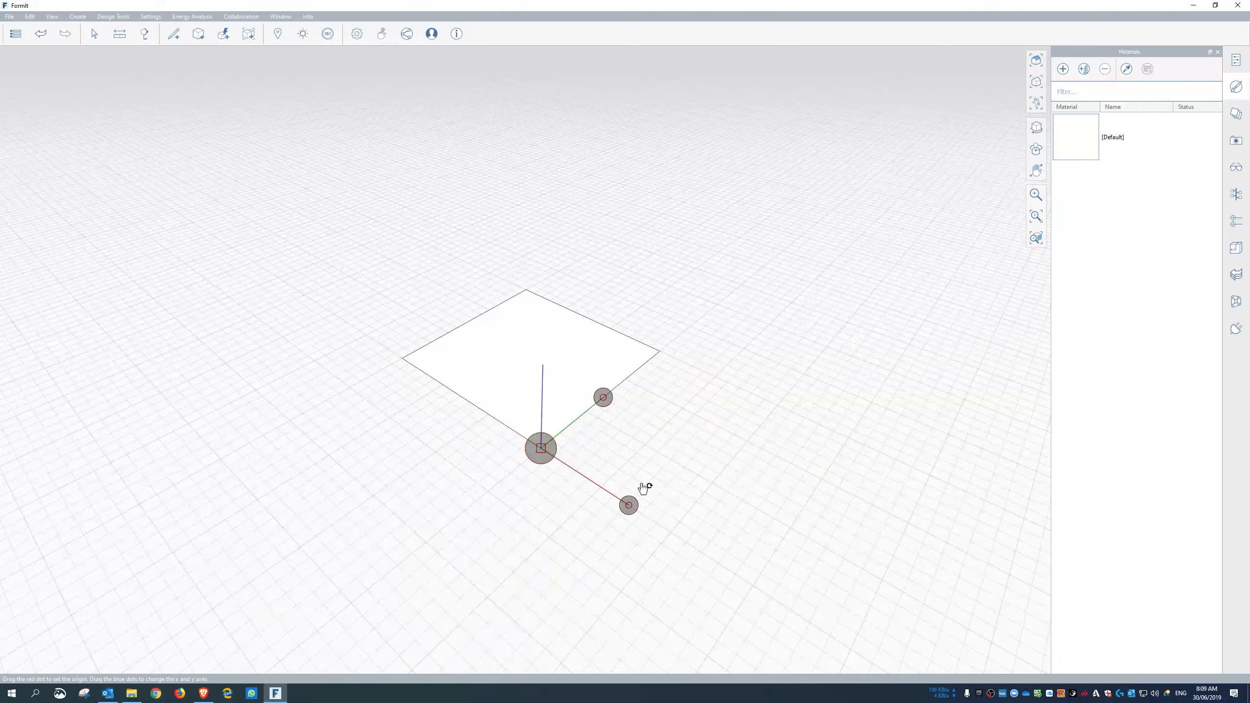
left_click_drag(631, 508, 565, 581)
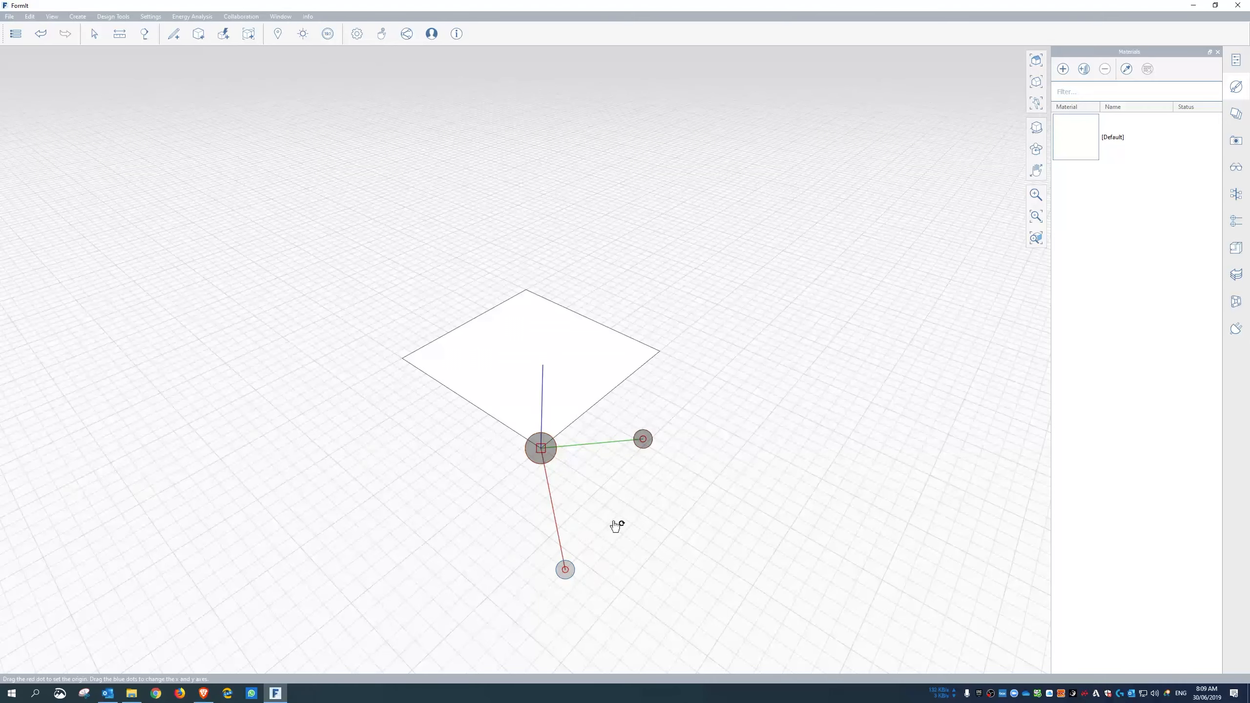
left_click(630, 519)
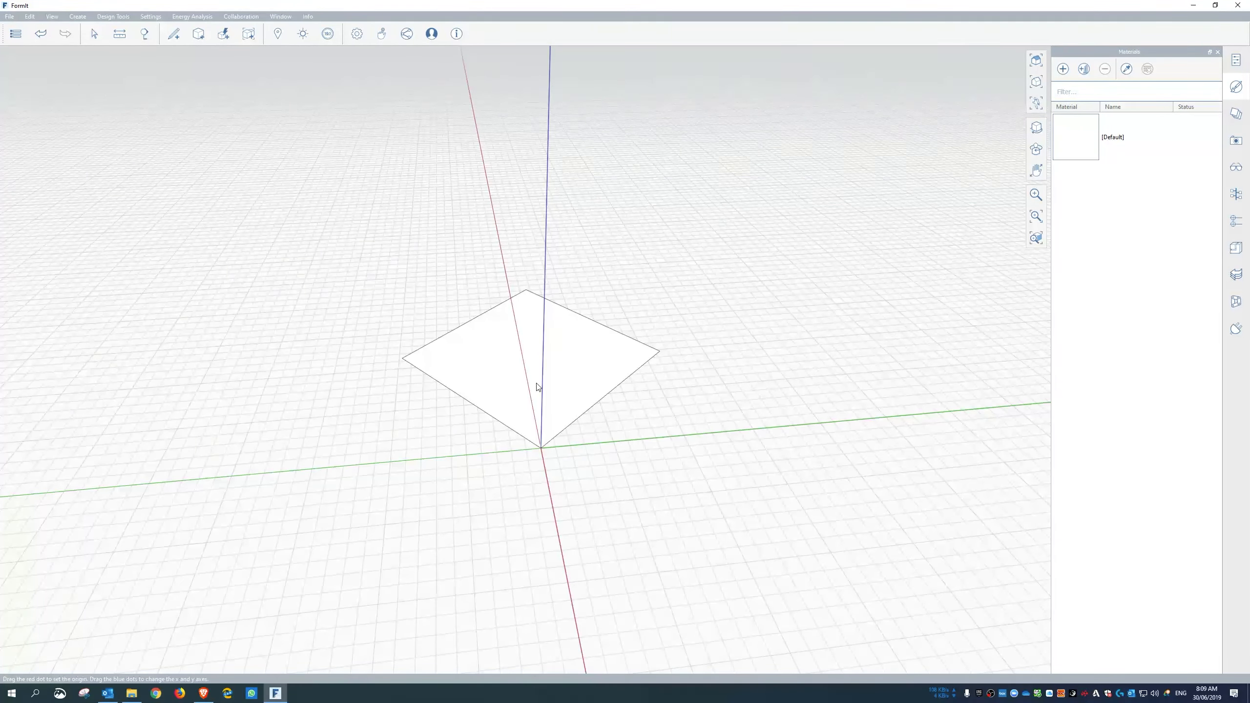
Step: Draw a 3 m by 3 m square on the ground from the relocated origin, with its first side along the green axis
mouse_move(176, 33)
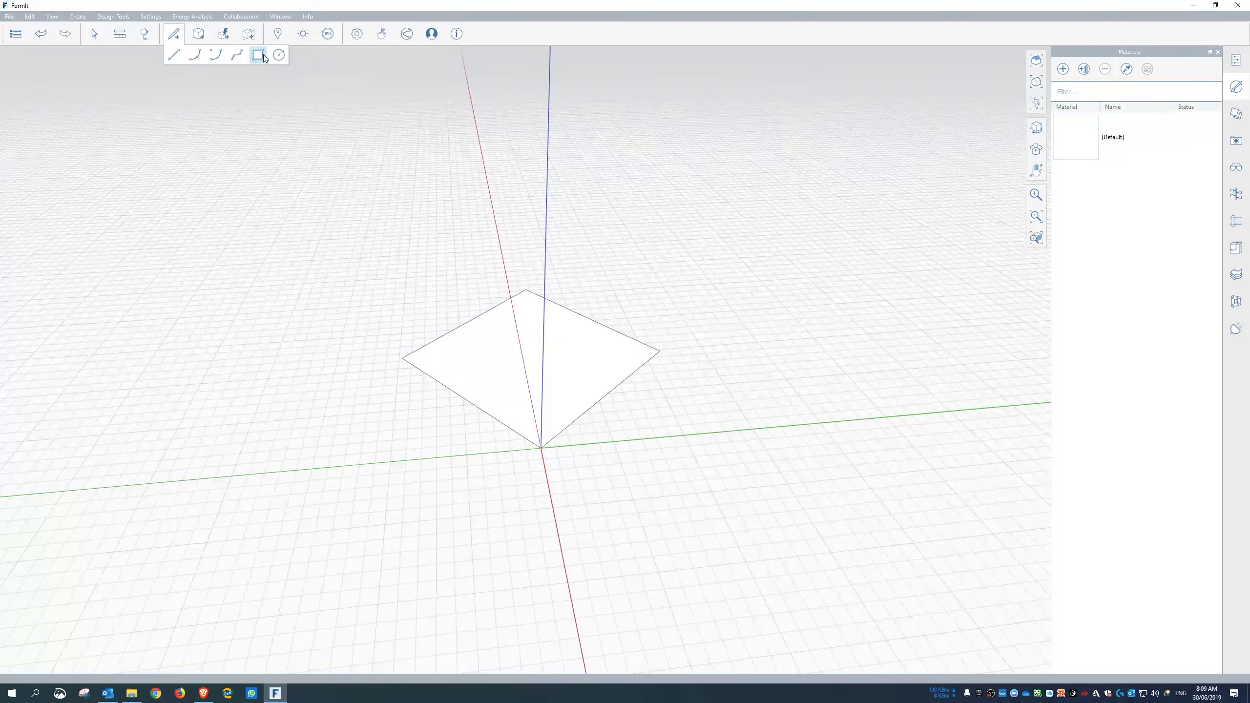
left_click(258, 54)
left_click(541, 447)
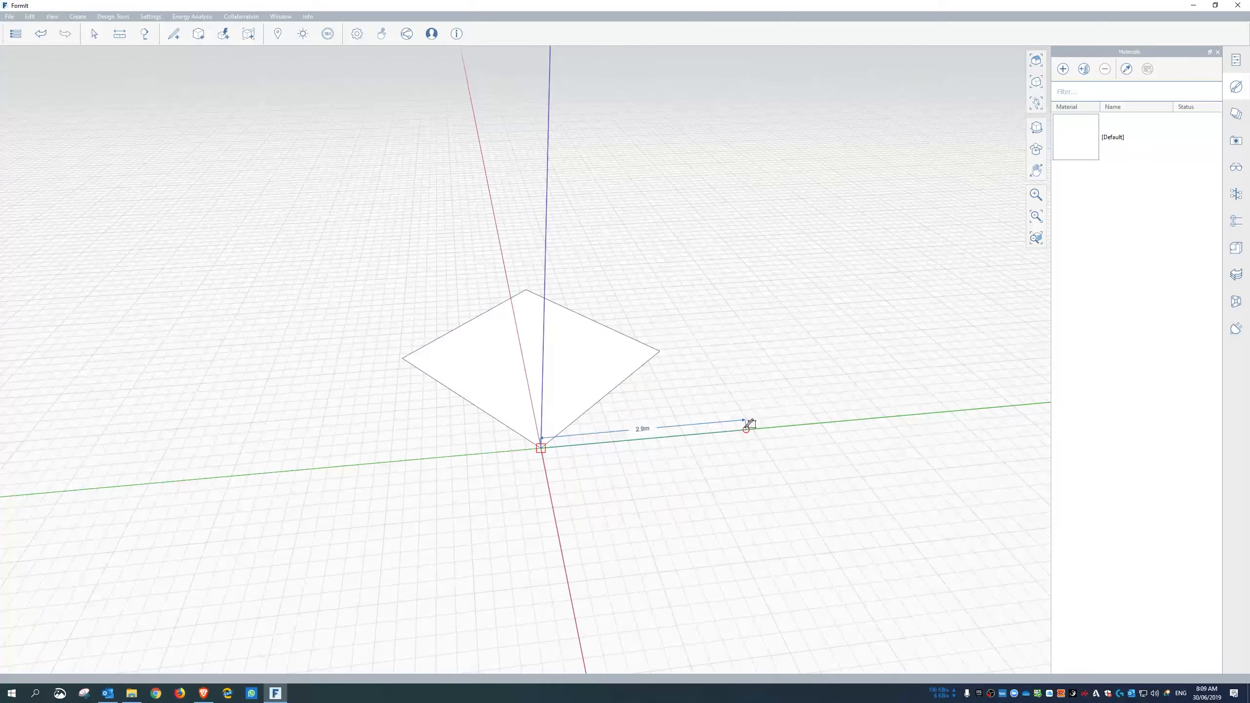
left_click(752, 428)
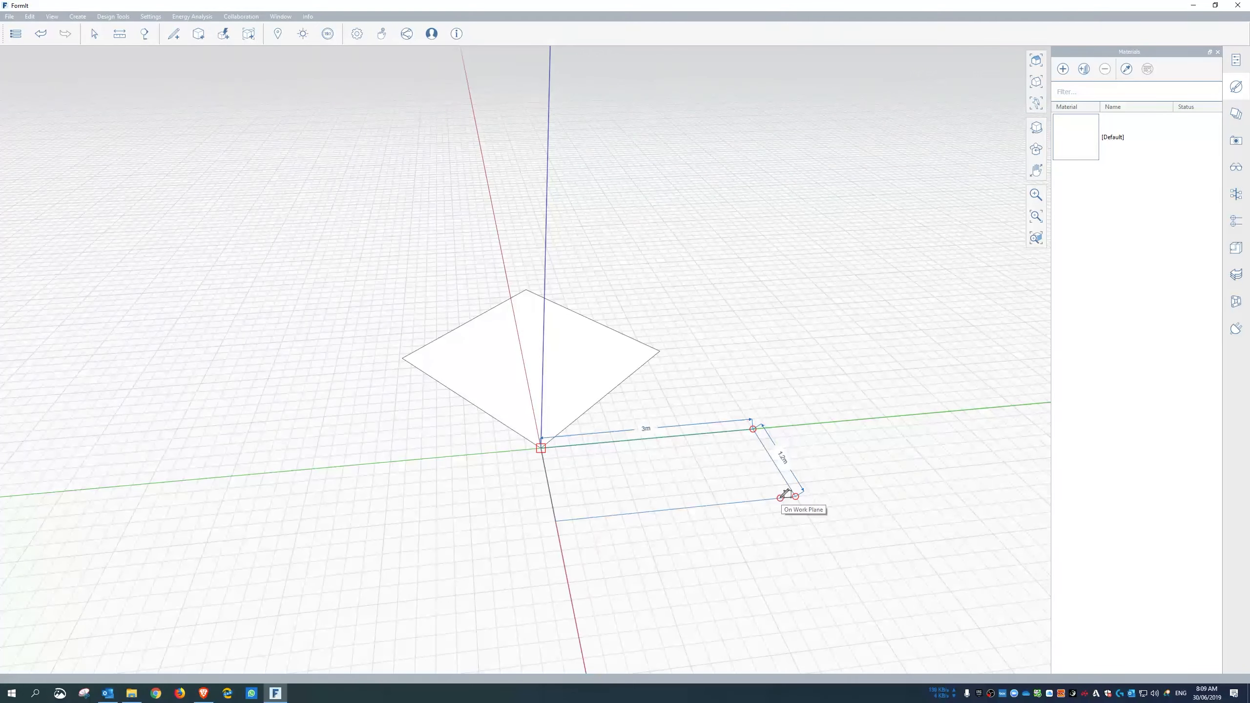
type("3")
key("Return")
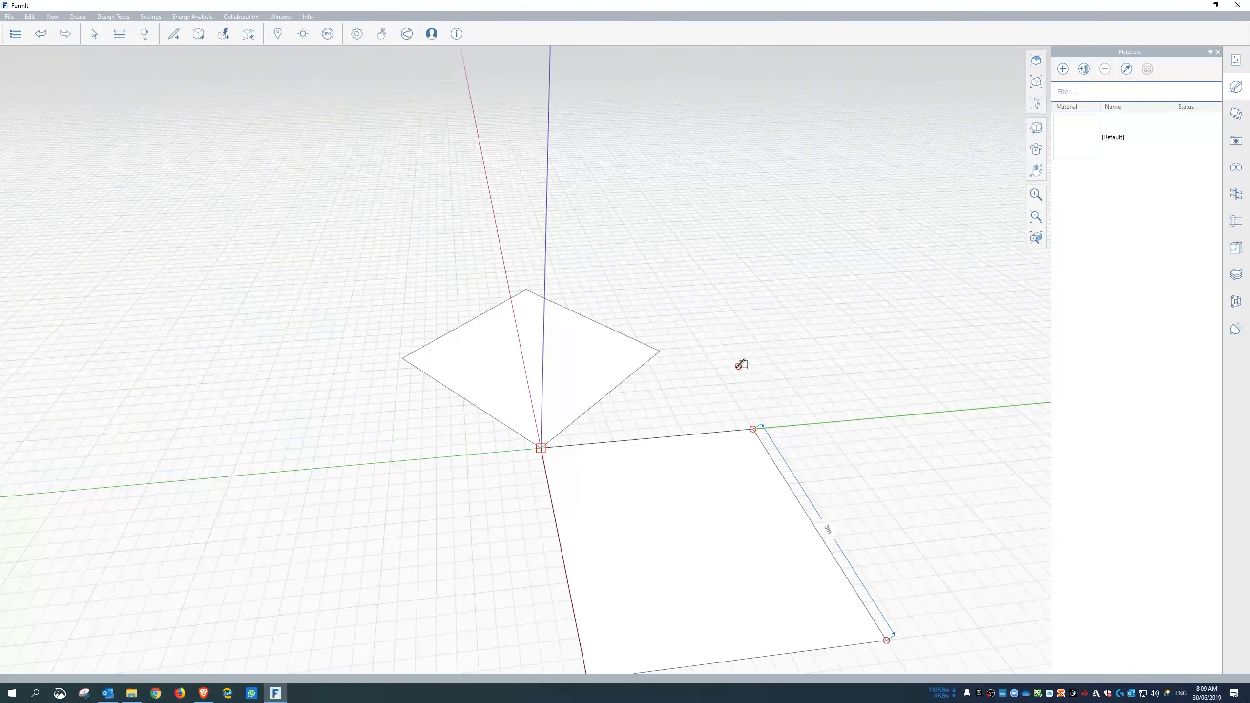
key("Escape")
Step: Reset the axes to their default position and extrude both squares upward 3 m into cubes
right_click(737, 335)
left_click(795, 334)
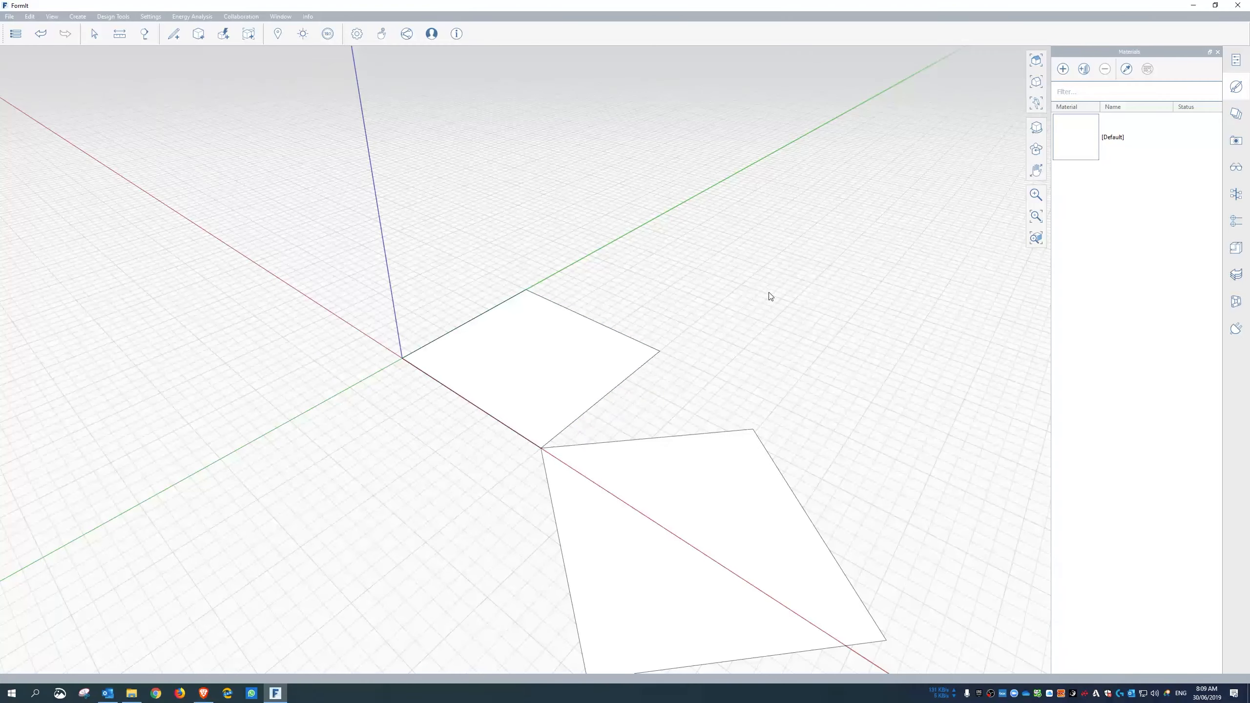
middle_click_drag(770, 296, 795, 280)
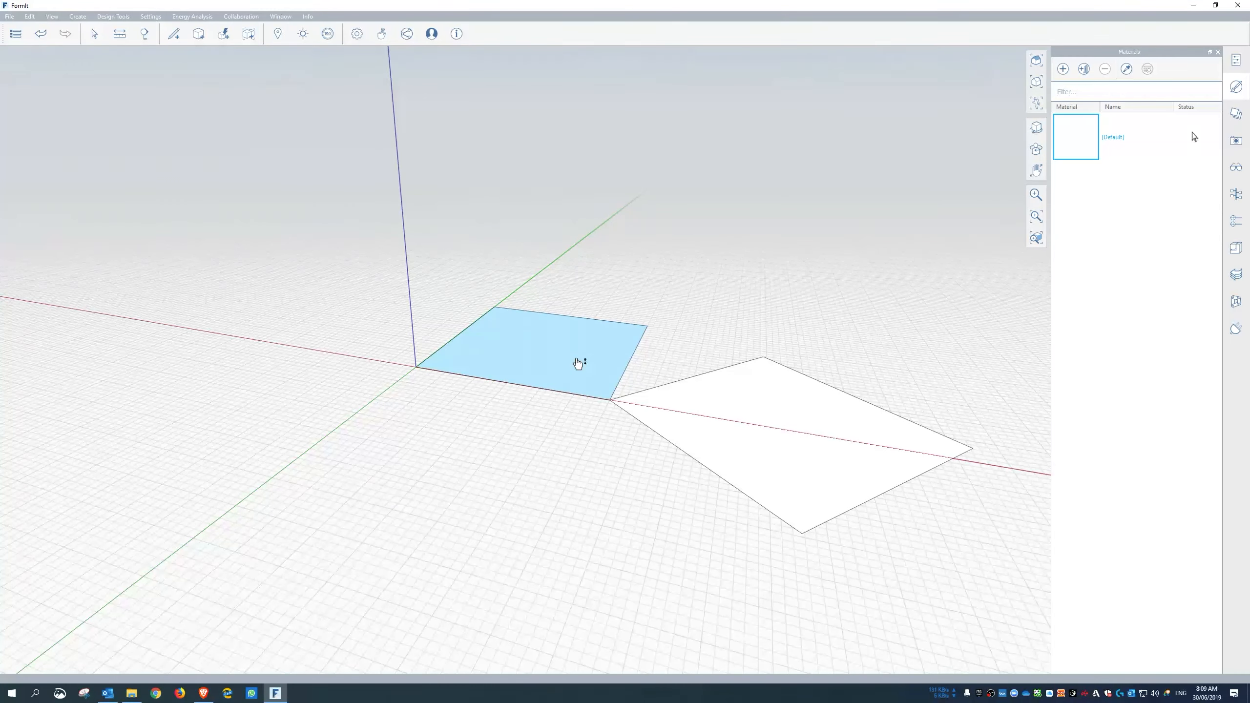
left_click_drag(577, 362, 590, 259)
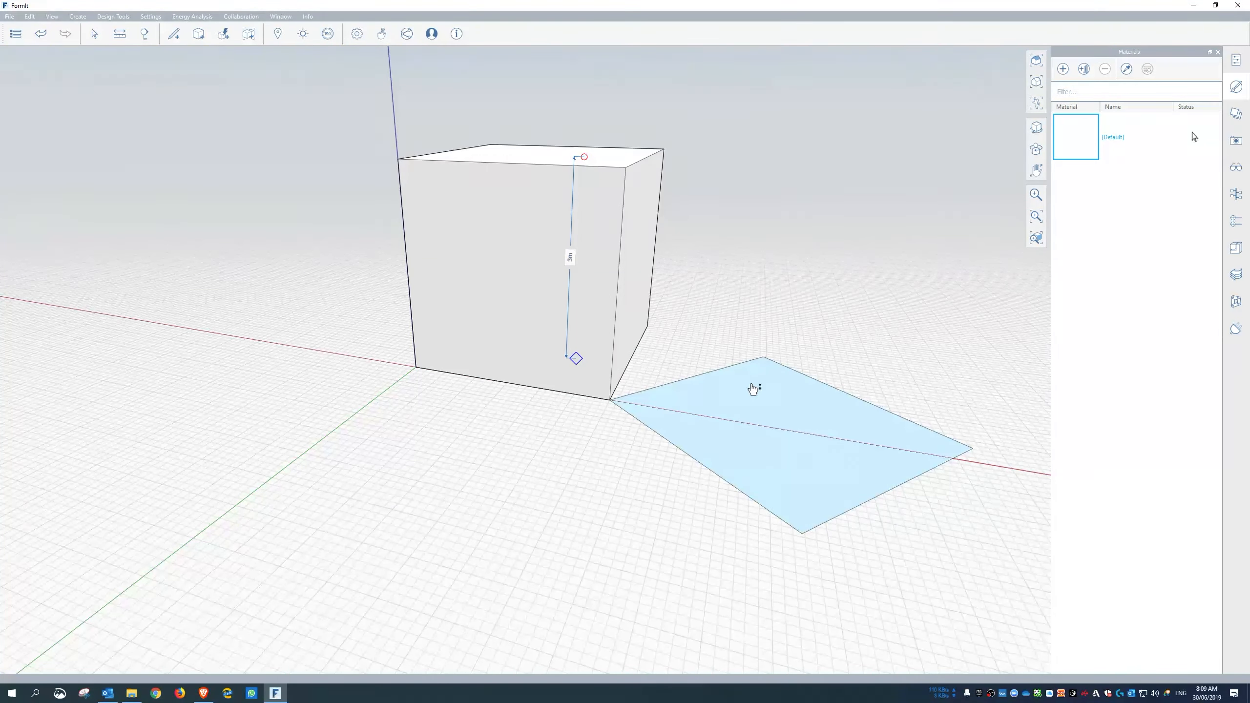
left_click_drag(757, 405, 801, 167)
Step: Set the axes on the first cube's top back corner, with the red axis pointing to the second cube's nearest free top corner
scroll(738, 197, "down", 4)
right_click_drag(689, 207, 461, 260)
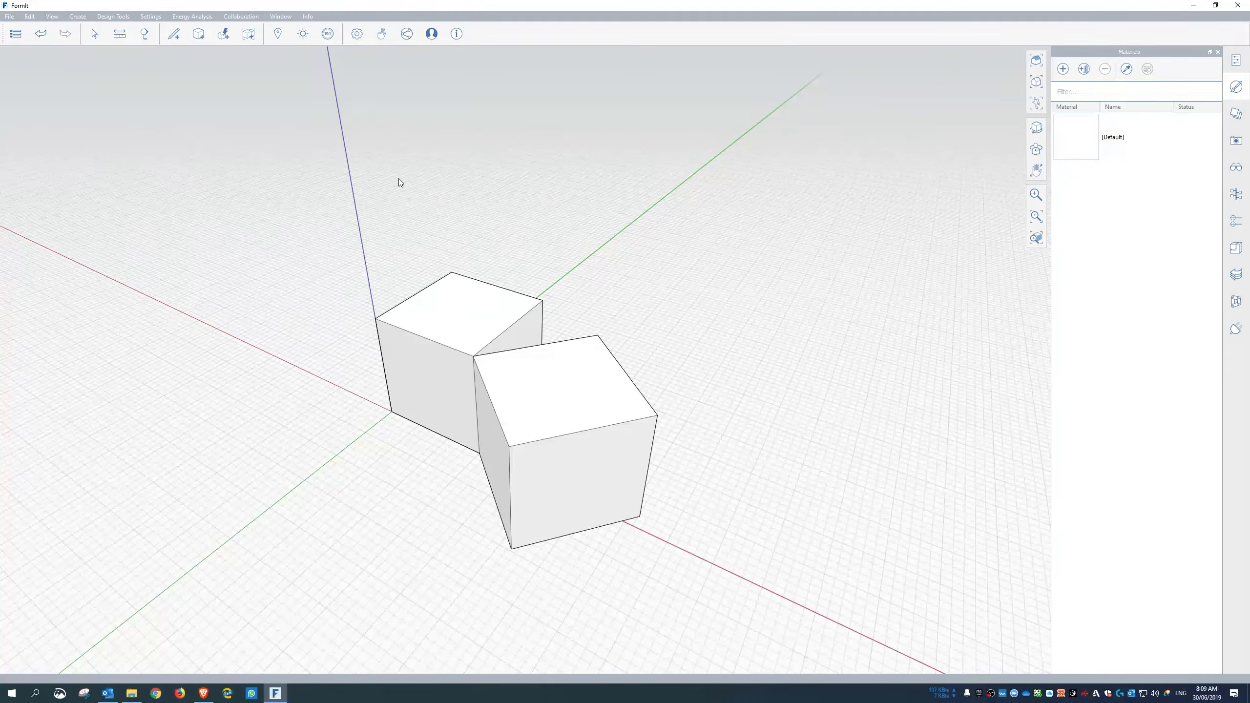
right_click(640, 283)
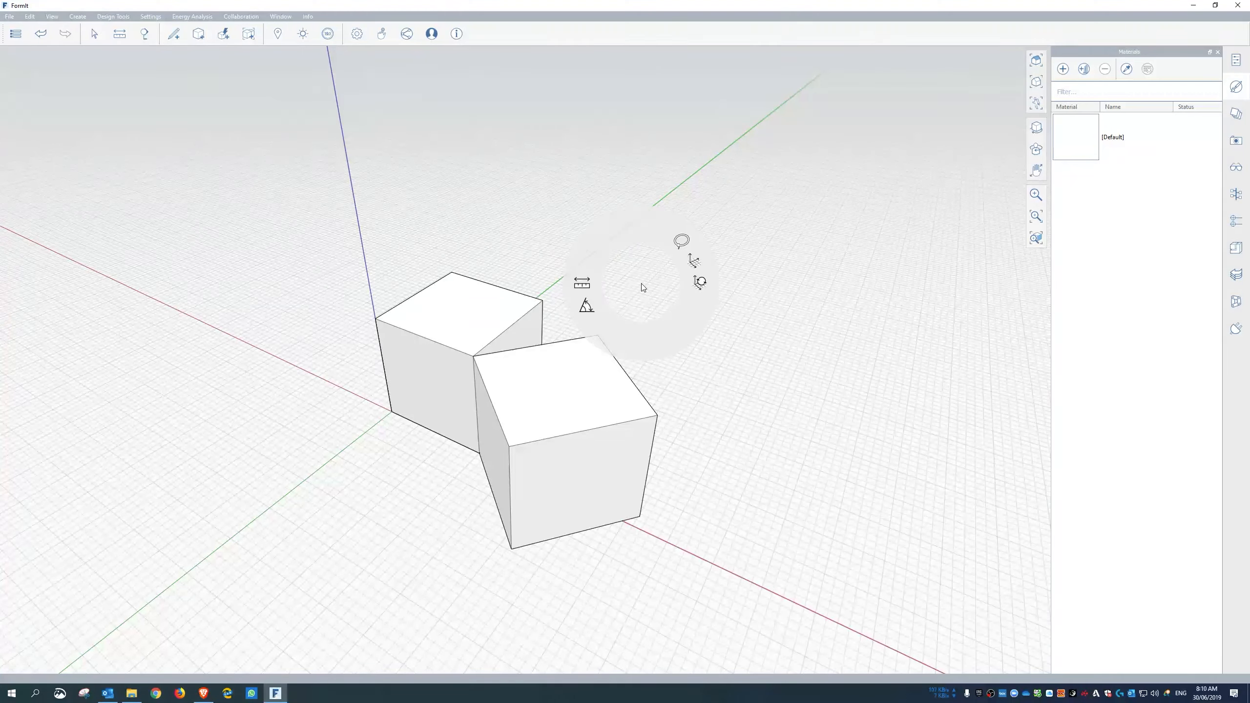
left_click(696, 263)
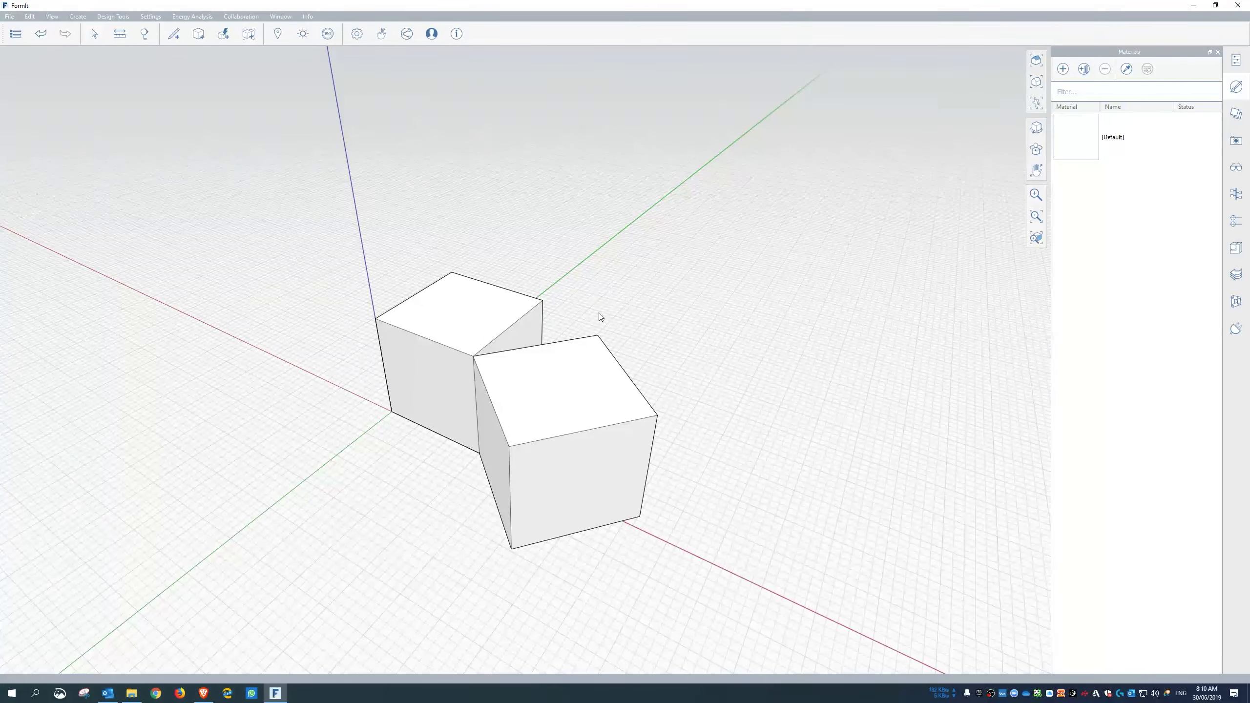
scroll(541, 301, "up", 5)
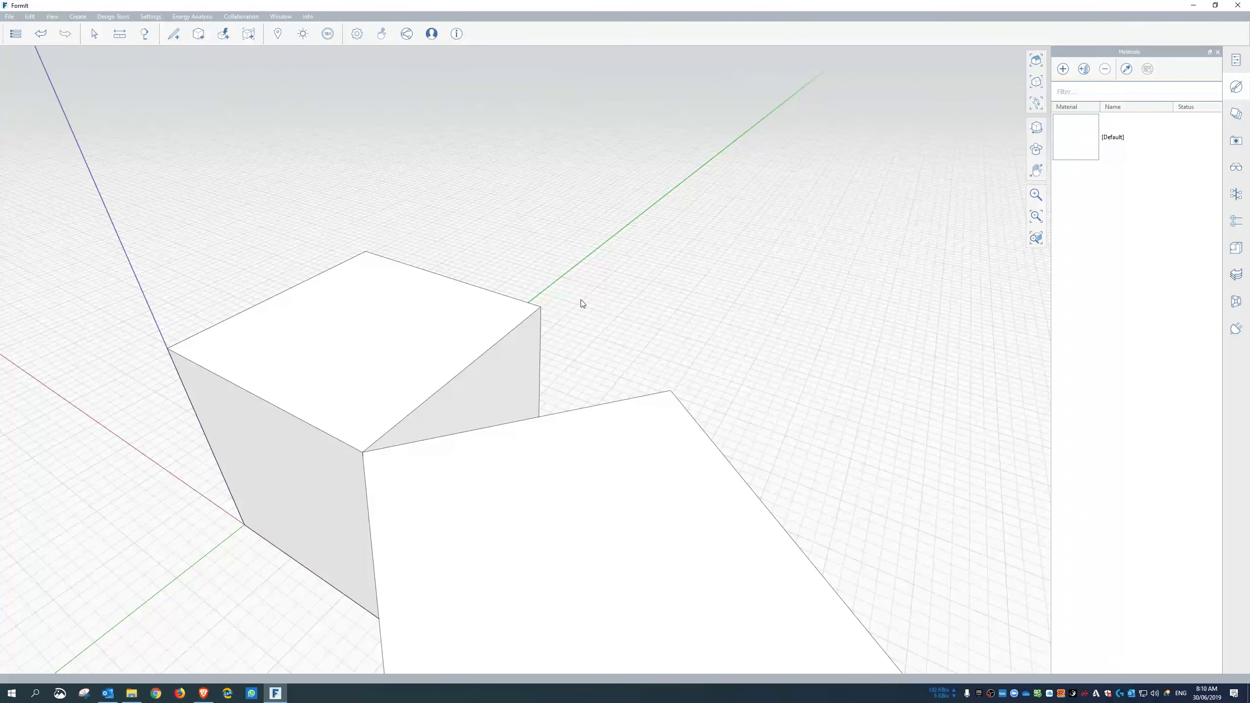
right_click(604, 310)
left_click(661, 300)
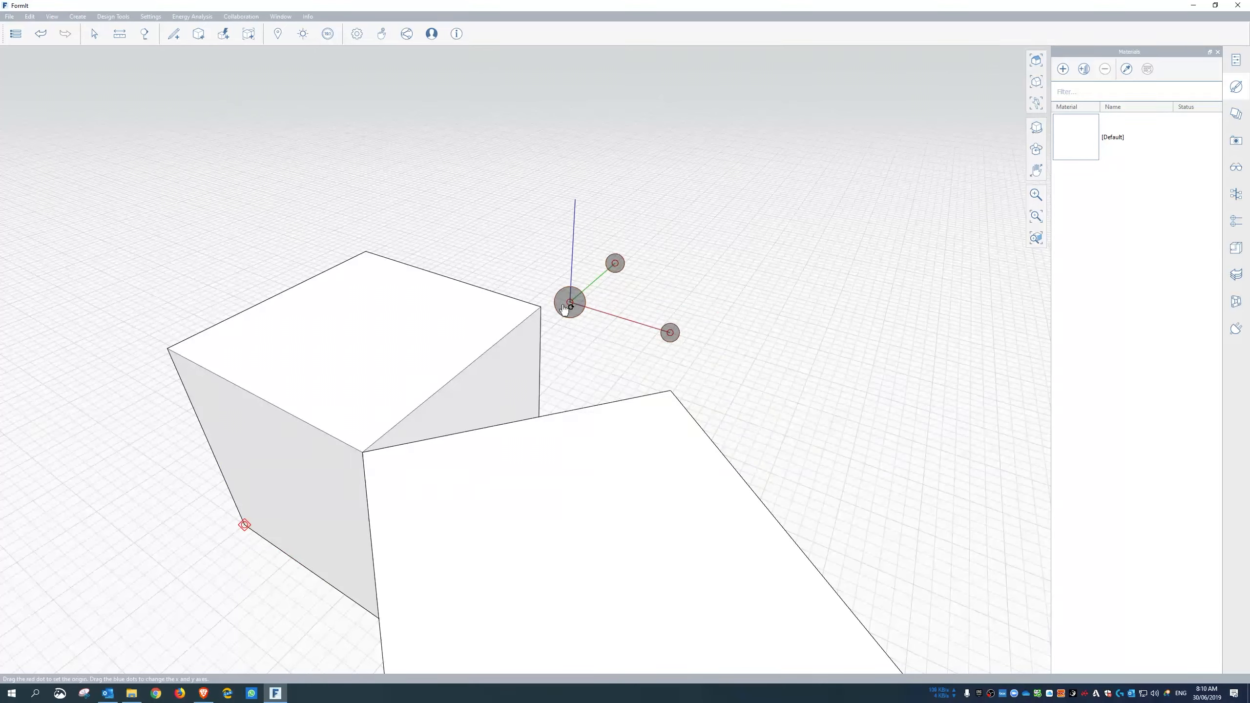
left_click_drag(564, 309, 550, 309)
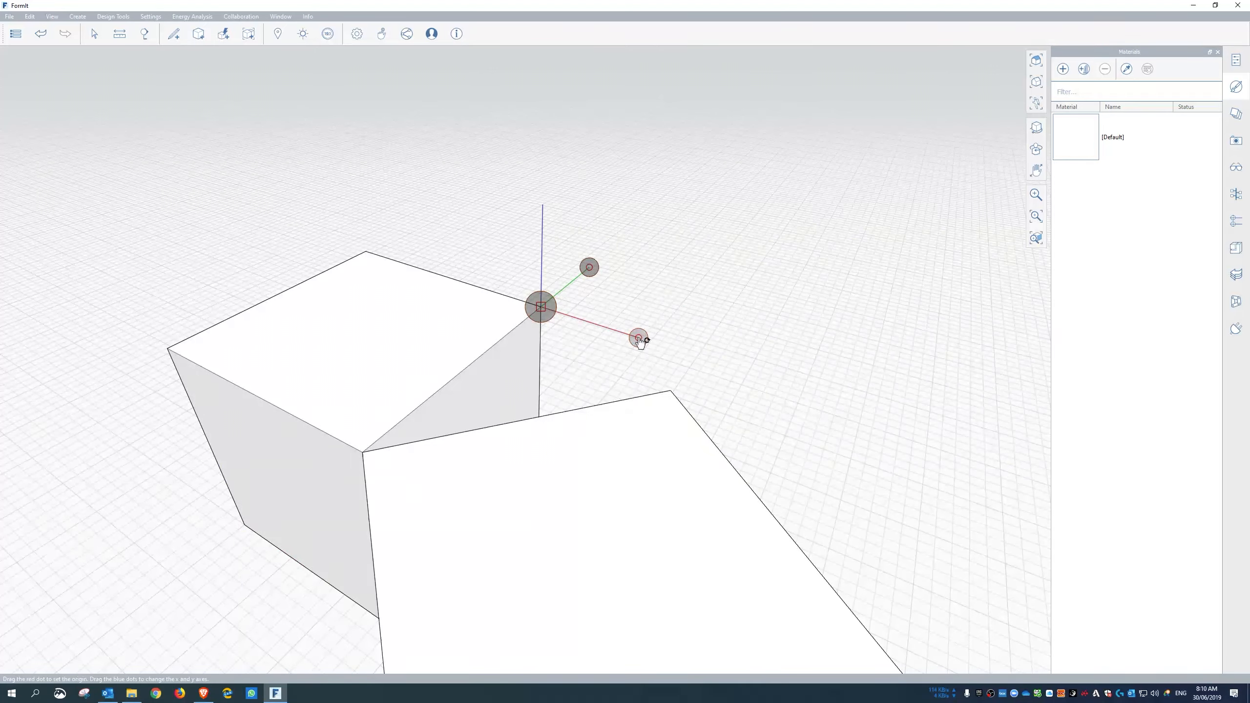
left_click_drag(639, 340, 670, 392)
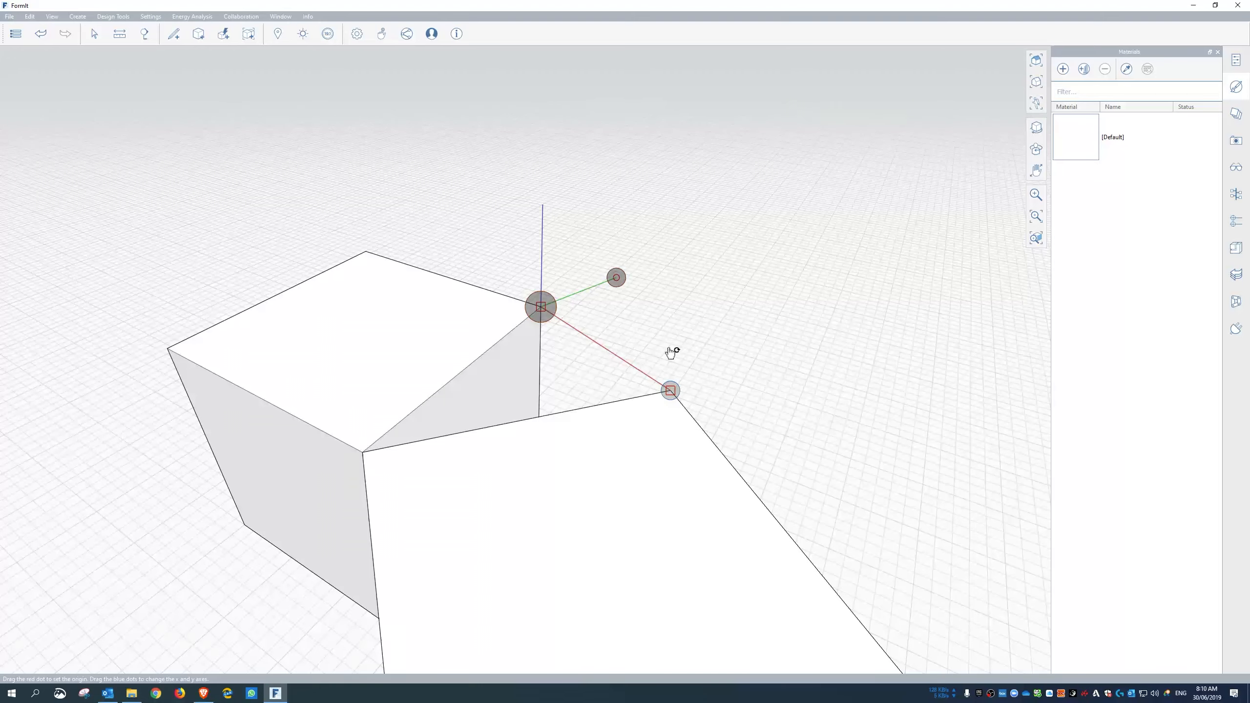
left_click(708, 310)
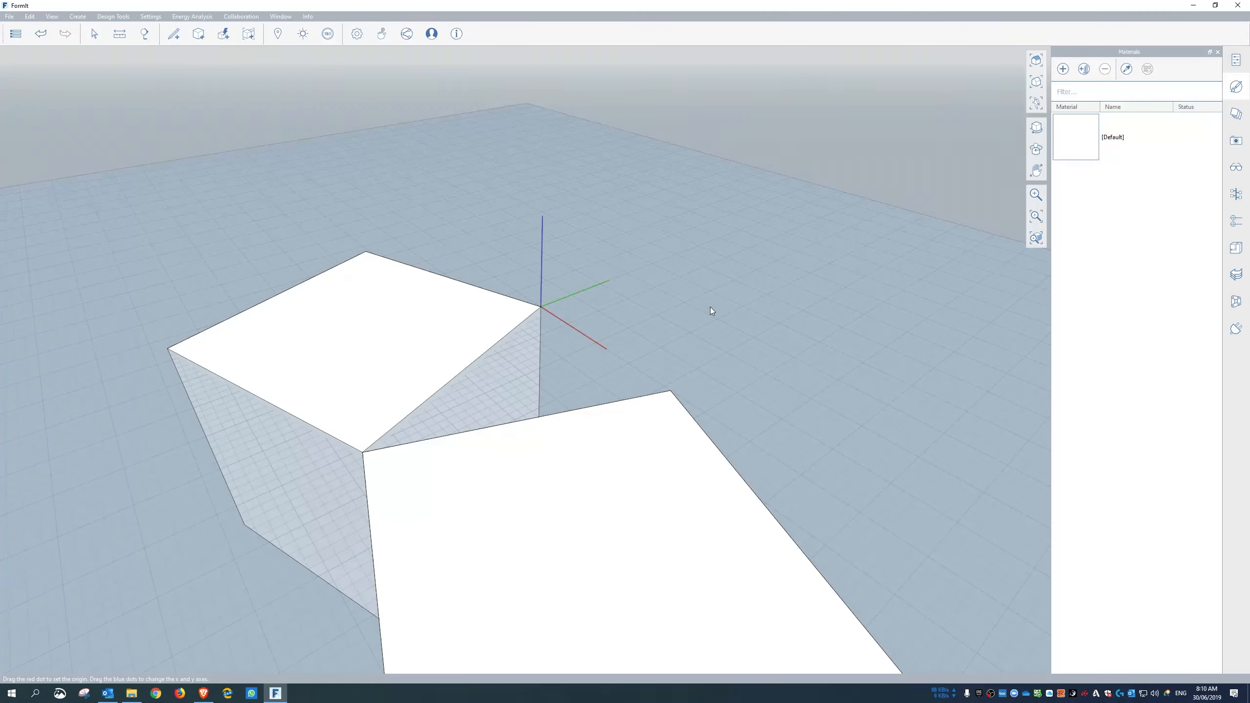
Step: Draw a closed triangle of lines joining the shared top corner of the cubes to each cube's top corner across the gap
mouse_move(174, 34)
left_click(196, 57)
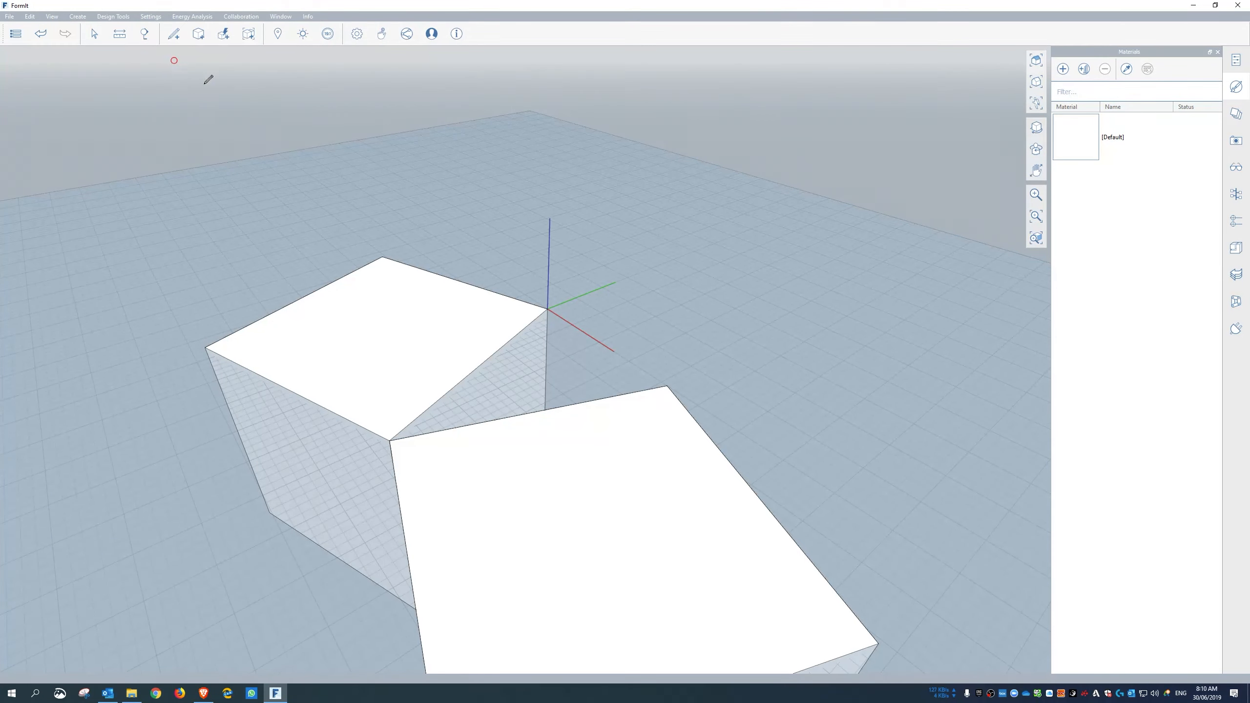
left_click(547, 308)
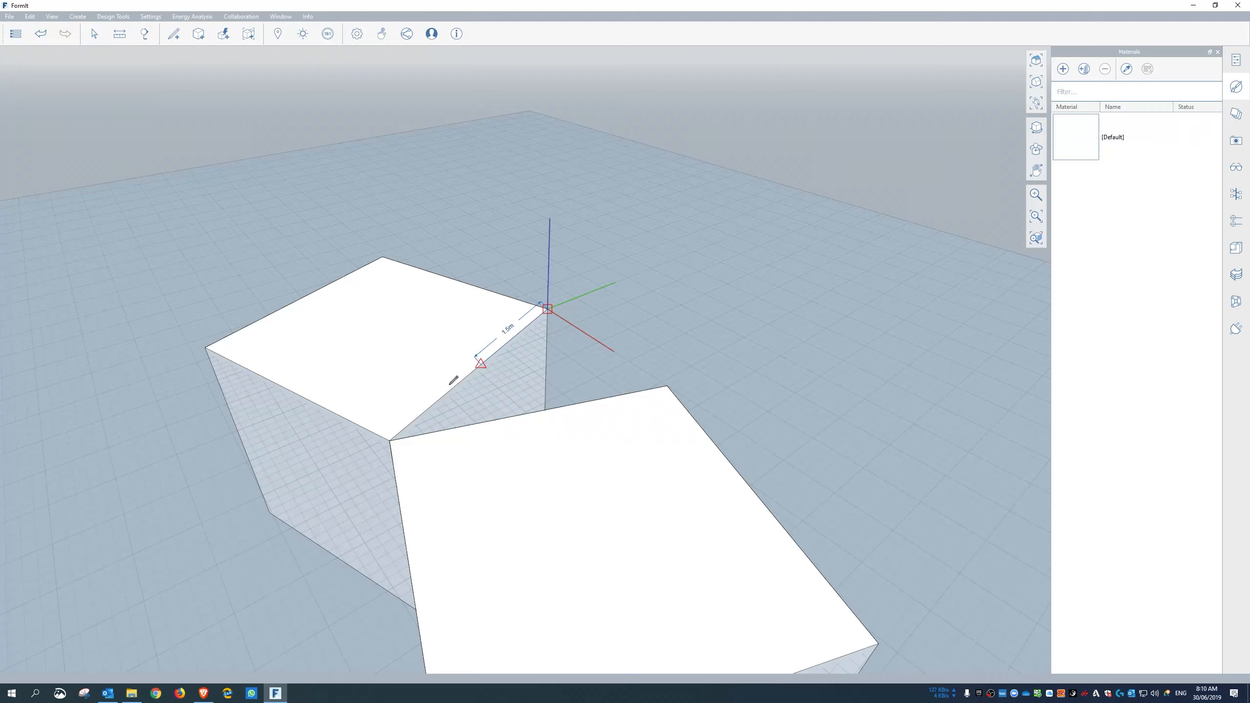
left_click(389, 440)
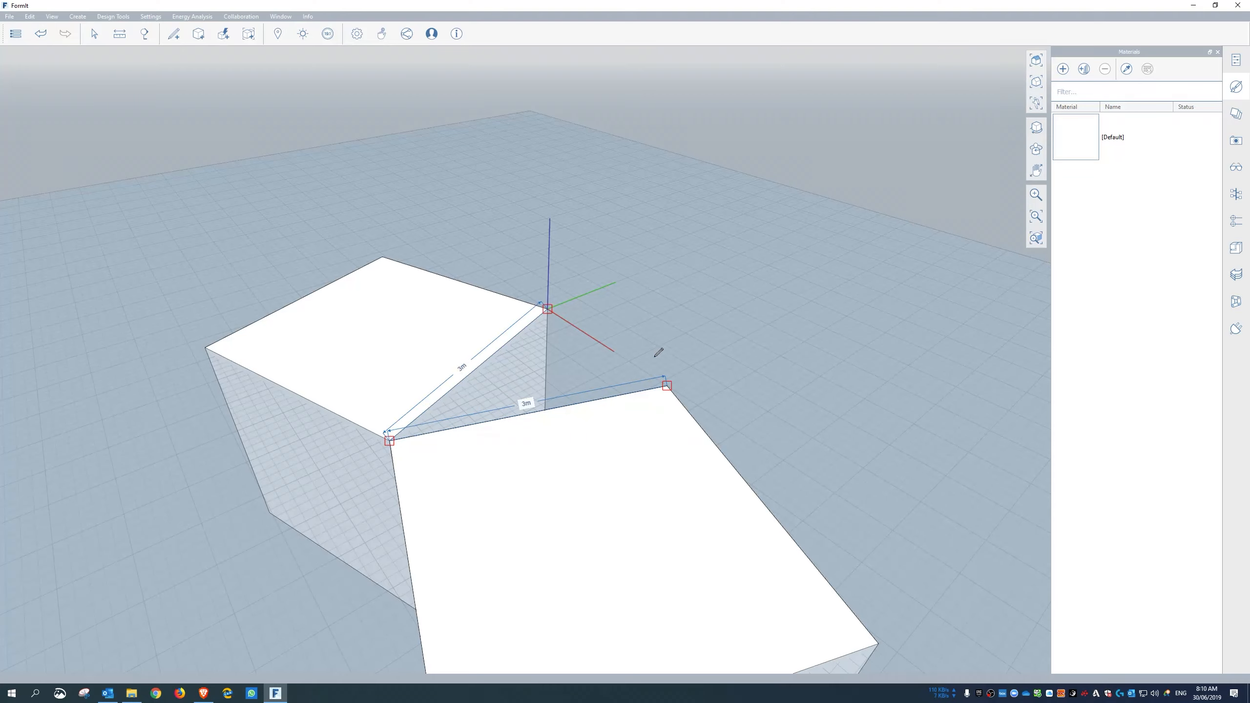
left_click(667, 386)
left_click(548, 308)
key("Escape")
Step: Extrude the triangle between the two cubes upward into a tall prism
left_click_drag(542, 378, 545, 231)
right_click_drag(639, 344, 543, 414)
scroll(566, 416, "down", 3)
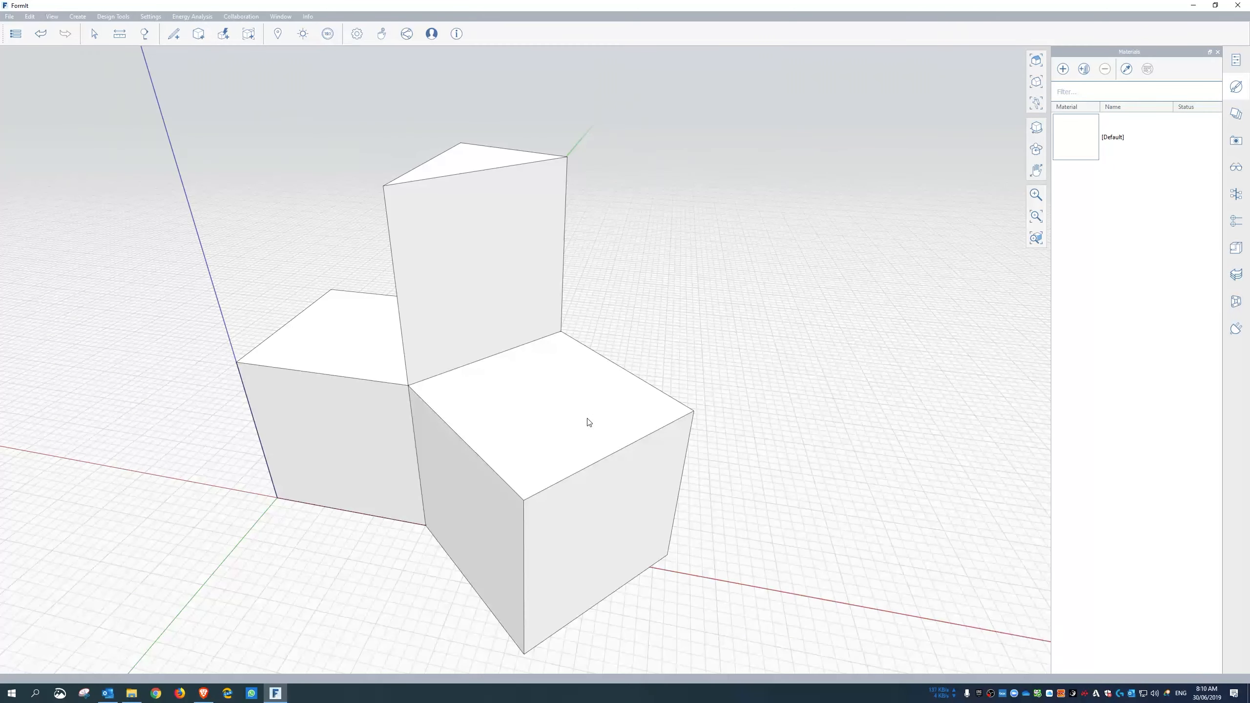
scroll(631, 344, "down", 2)
middle_click_drag(708, 506, 666, 439)
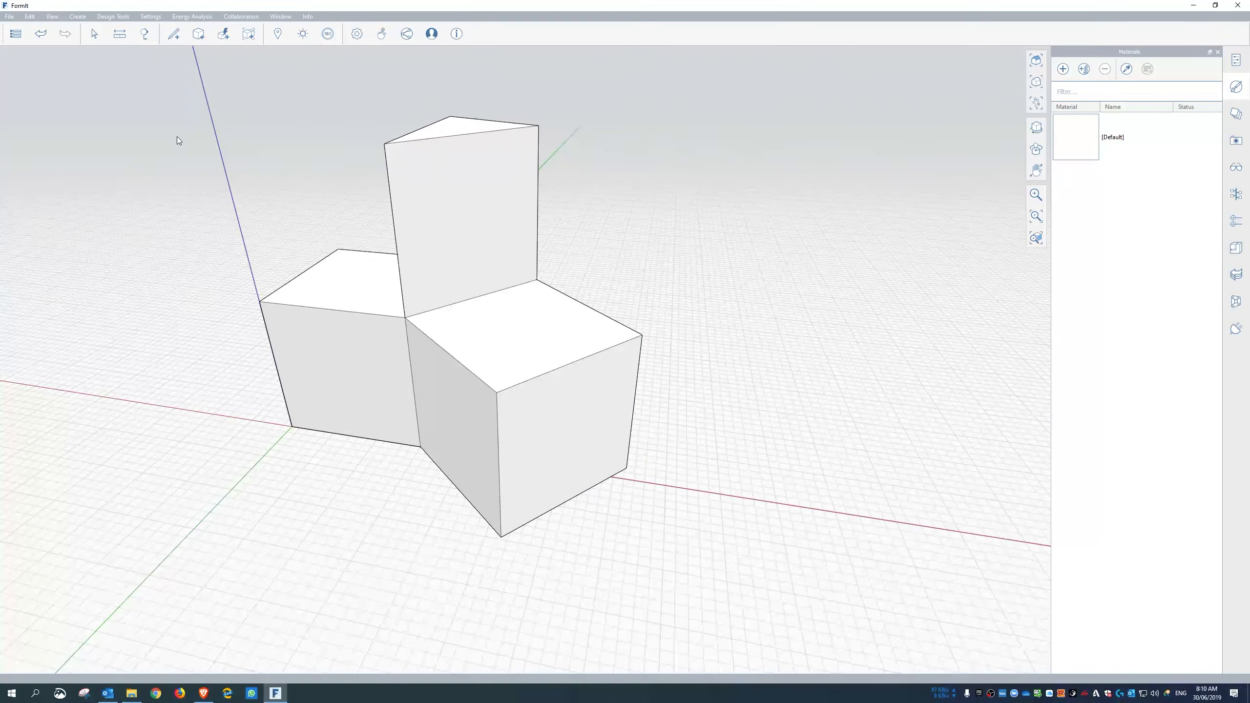
Step: Place a cylinder primitive on the prism's vertical side face that spans the gap between the two cubes
mouse_move(174, 38)
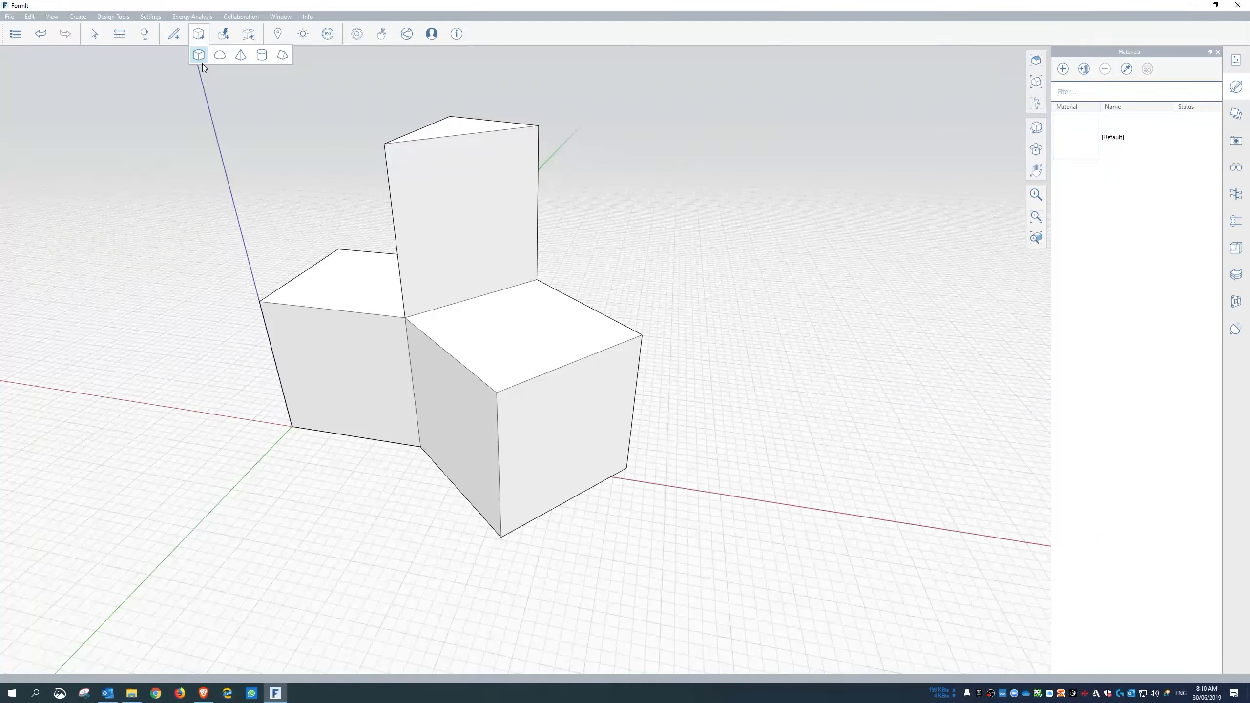
left_click(261, 54)
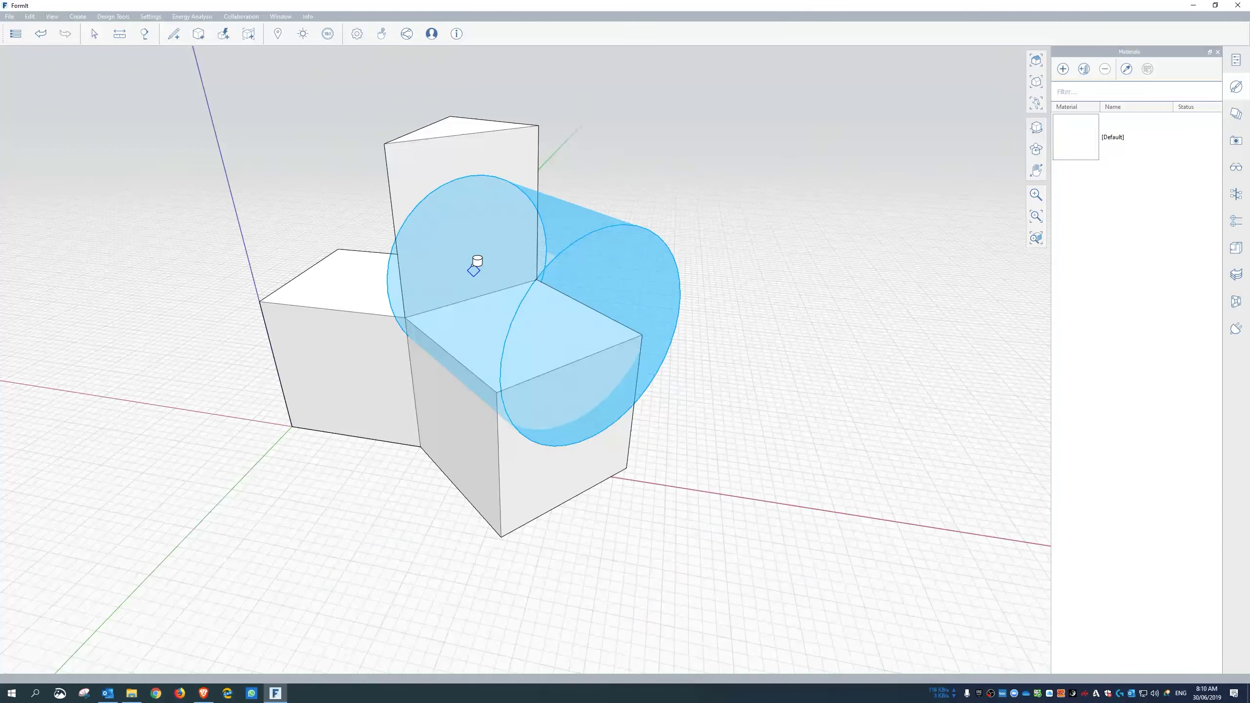
scroll(496, 315, "down", 2)
right_click_drag(624, 346, 342, 344)
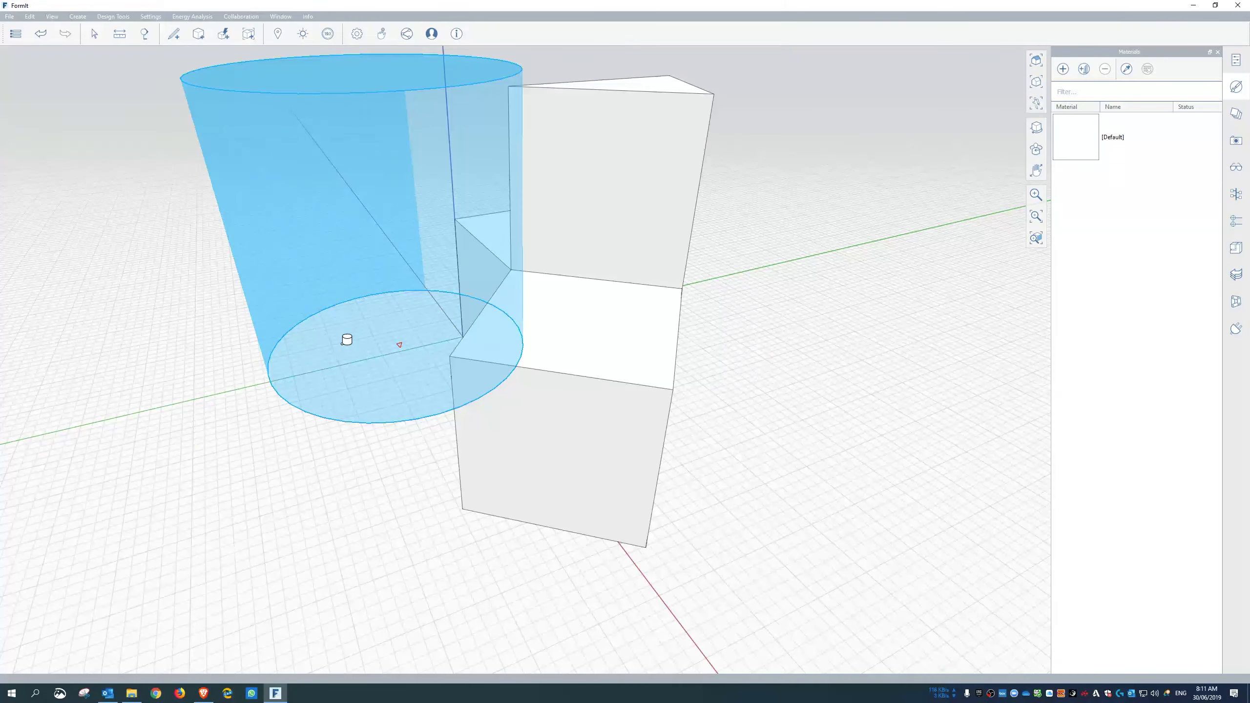
scroll(347, 341, "up", 4)
scroll(349, 371, "down", 5)
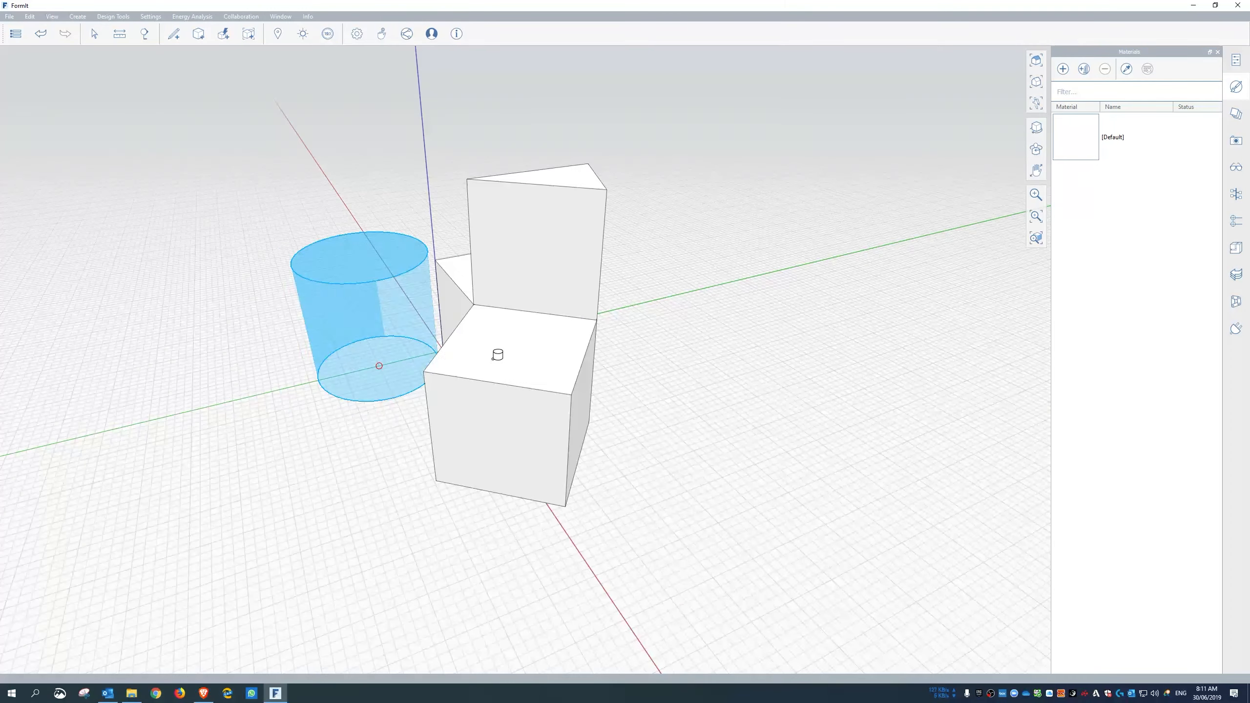
right_click_drag(578, 389, 446, 368)
scroll(447, 368, "up", 3)
scroll(416, 299, "up", 1)
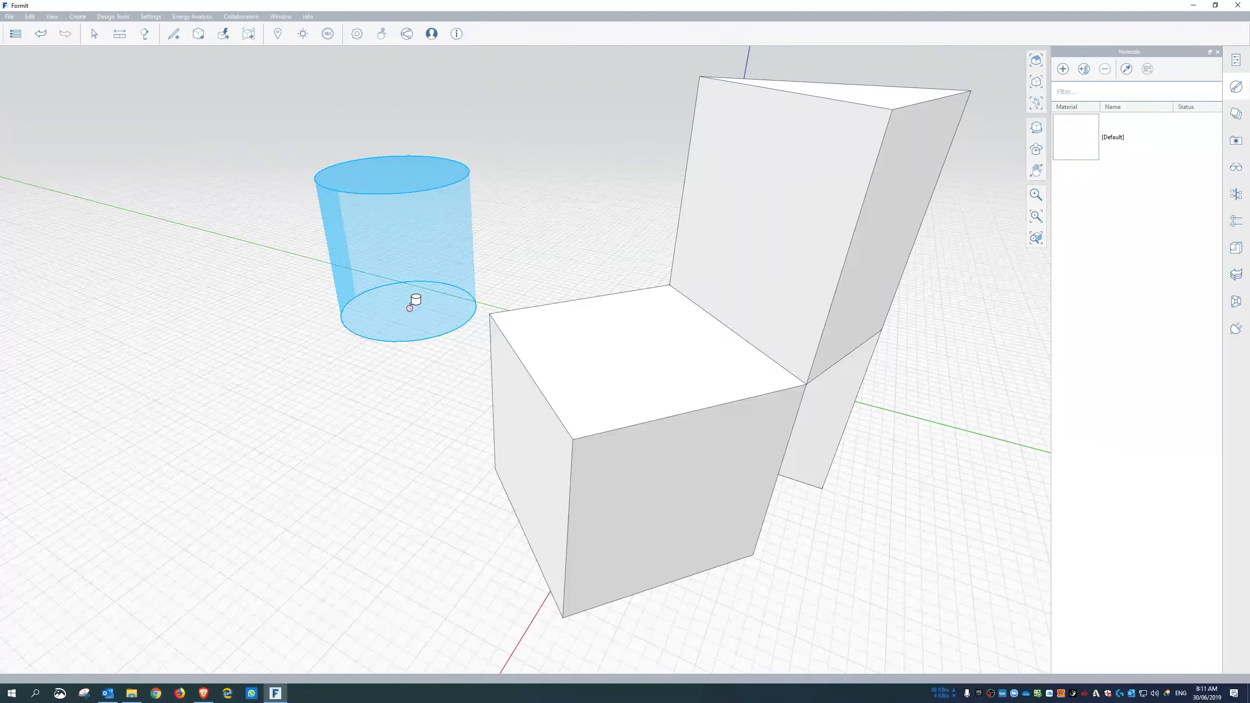
scroll(298, 253, "down", 4)
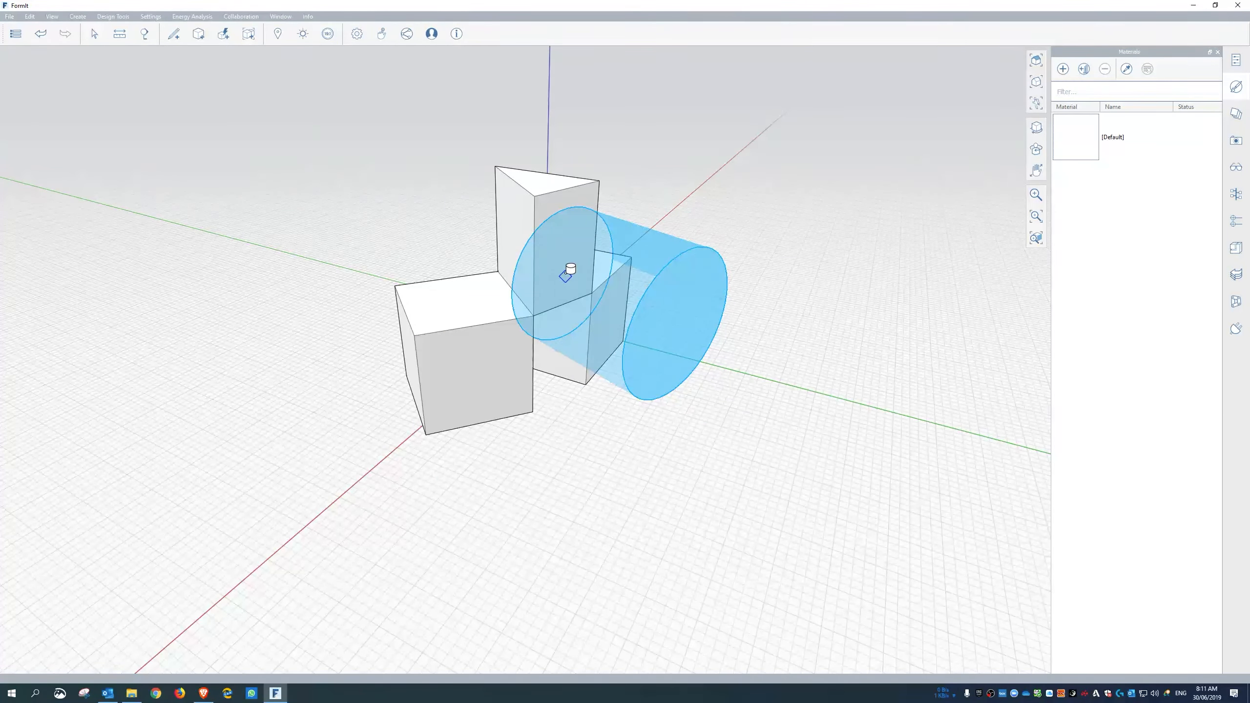
left_click(566, 249)
scroll(640, 222, "up", 3)
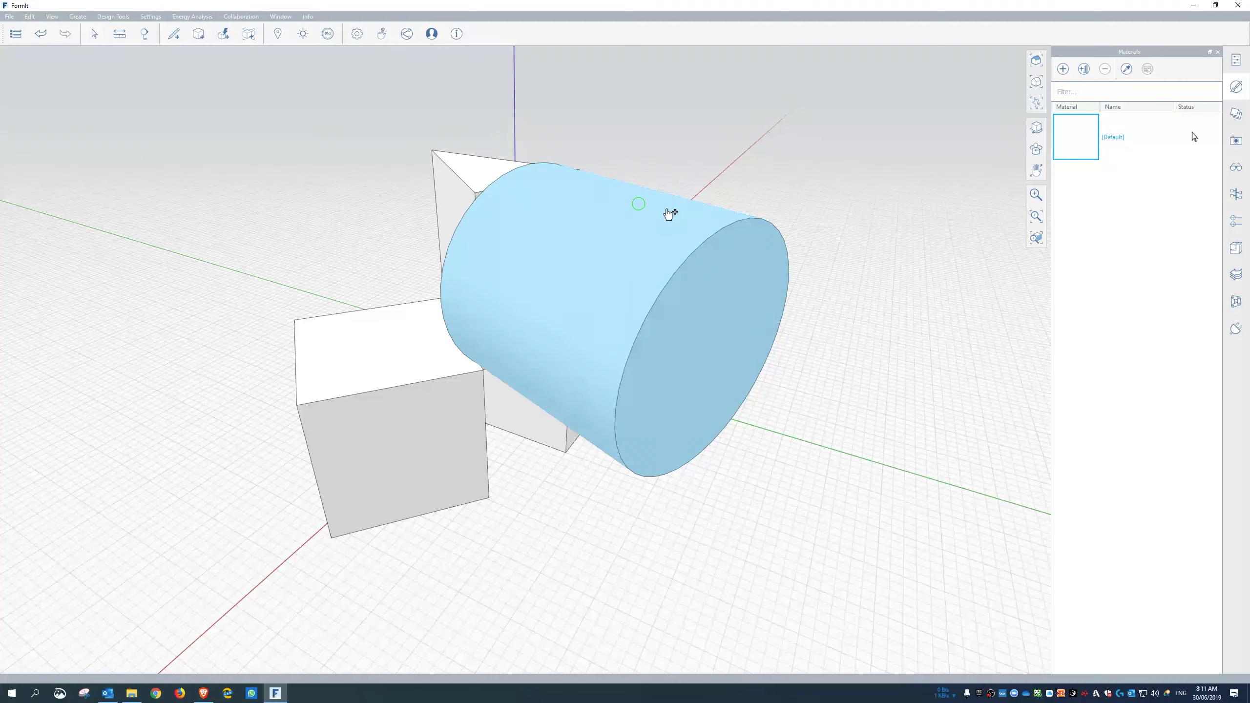
Step: Delete the cylinder attached to the tall prism's vertical side face
middle_click_drag(497, 256, 432, 220)
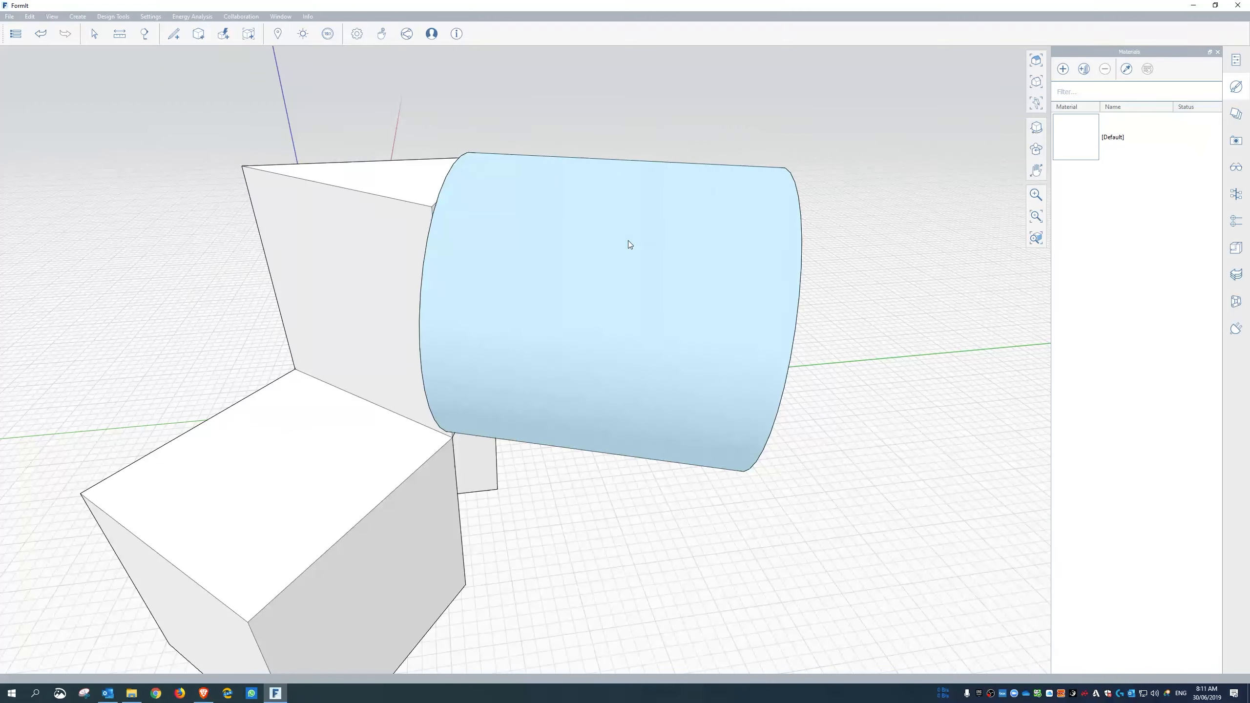
left_click(628, 240)
key("Delete")
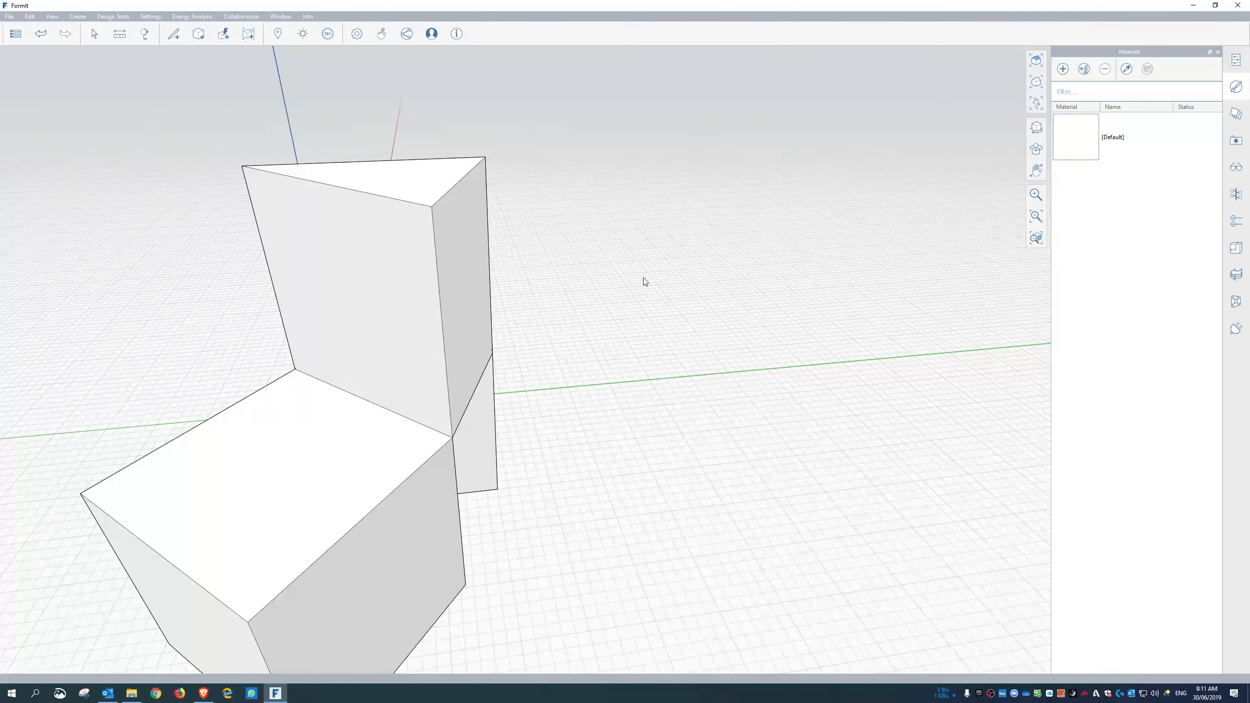
scroll(637, 277, "down", 2)
middle_click_drag(251, 81, 343, 196)
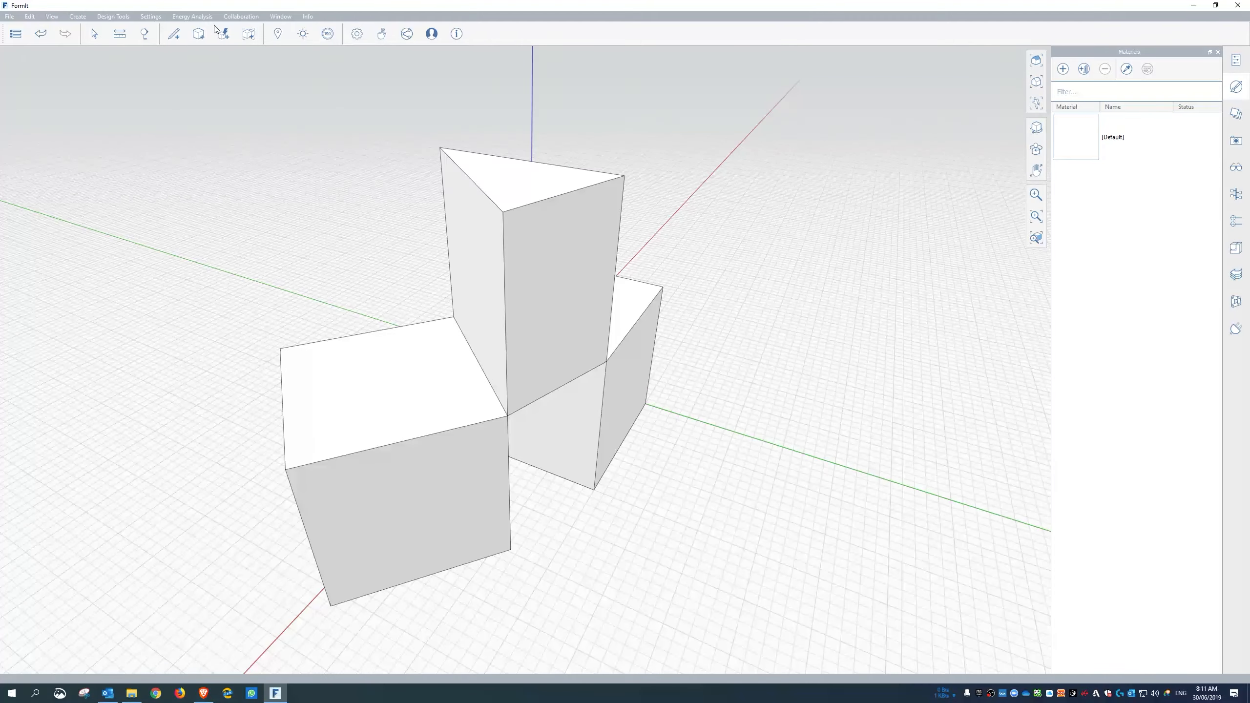
mouse_move(198, 34)
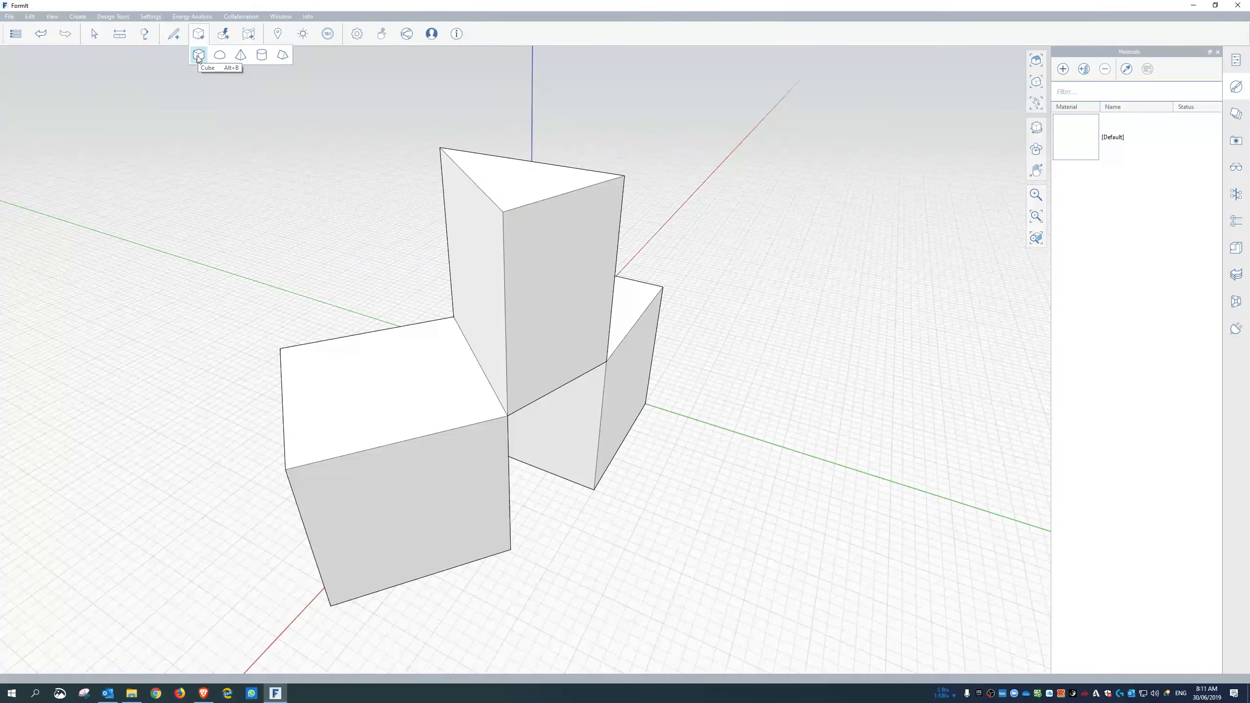
left_click(198, 55)
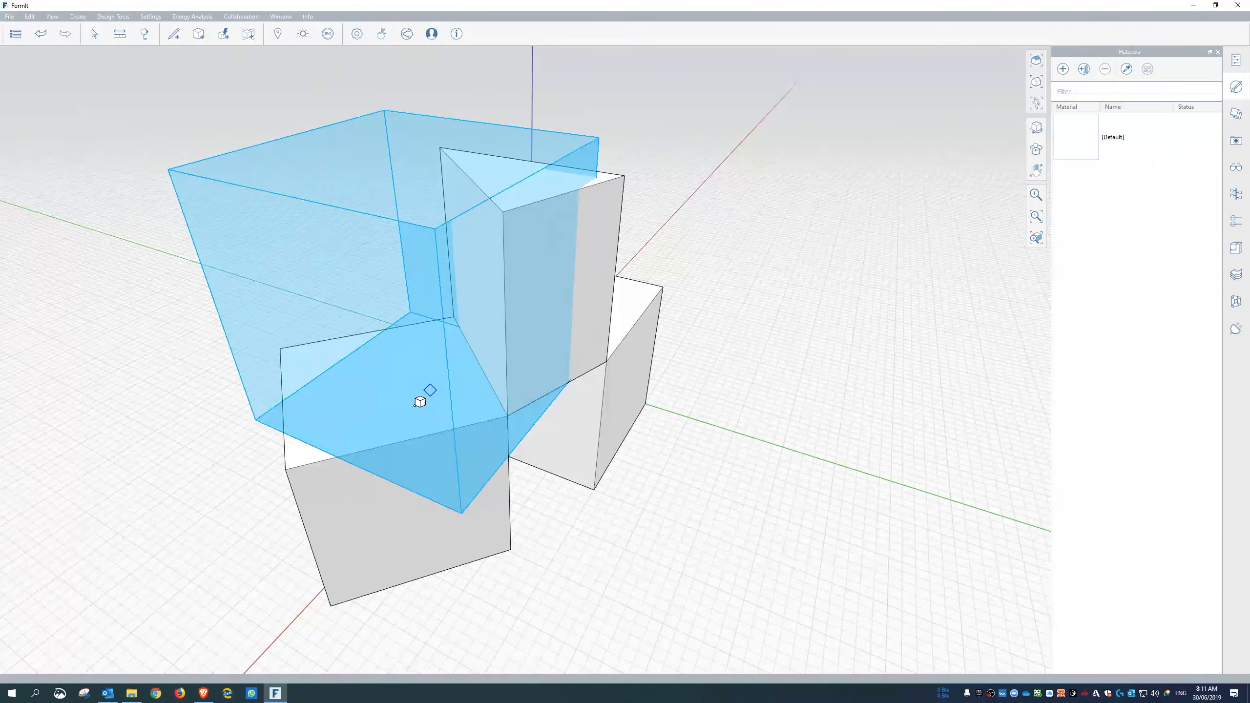
right_click_drag(397, 469, 528, 442)
scroll(449, 302, "down", 3)
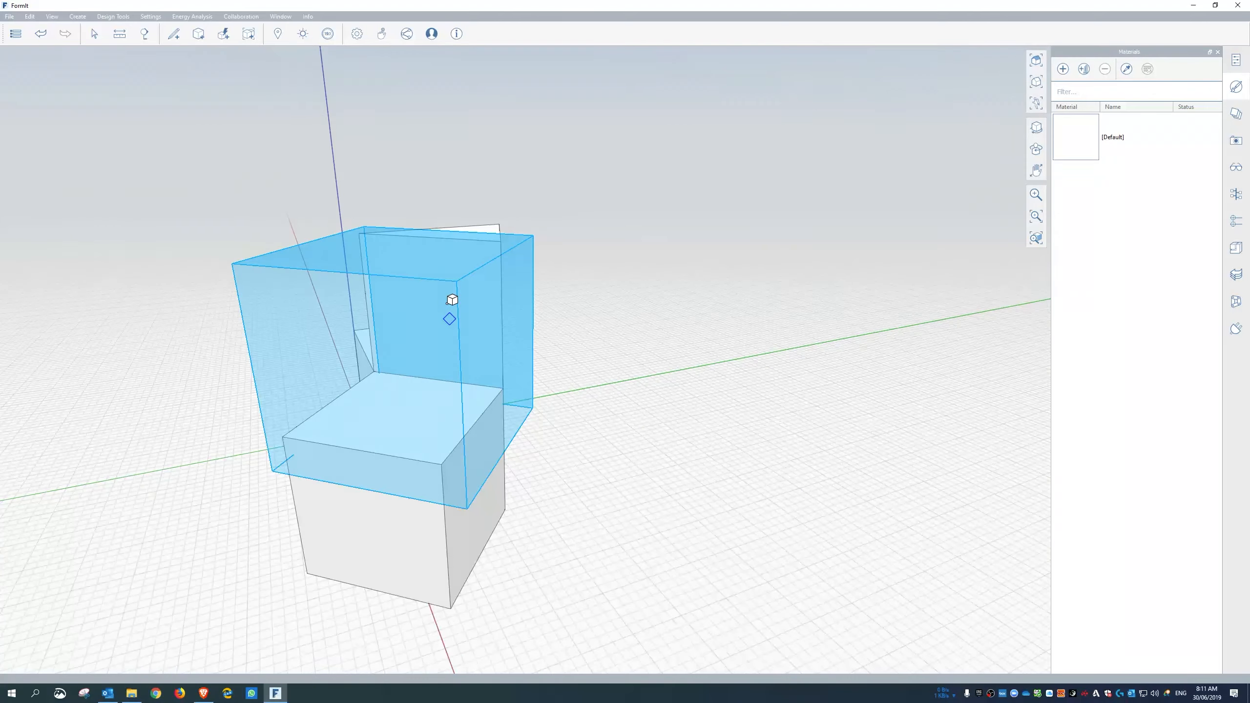
scroll(450, 300, "up", 1)
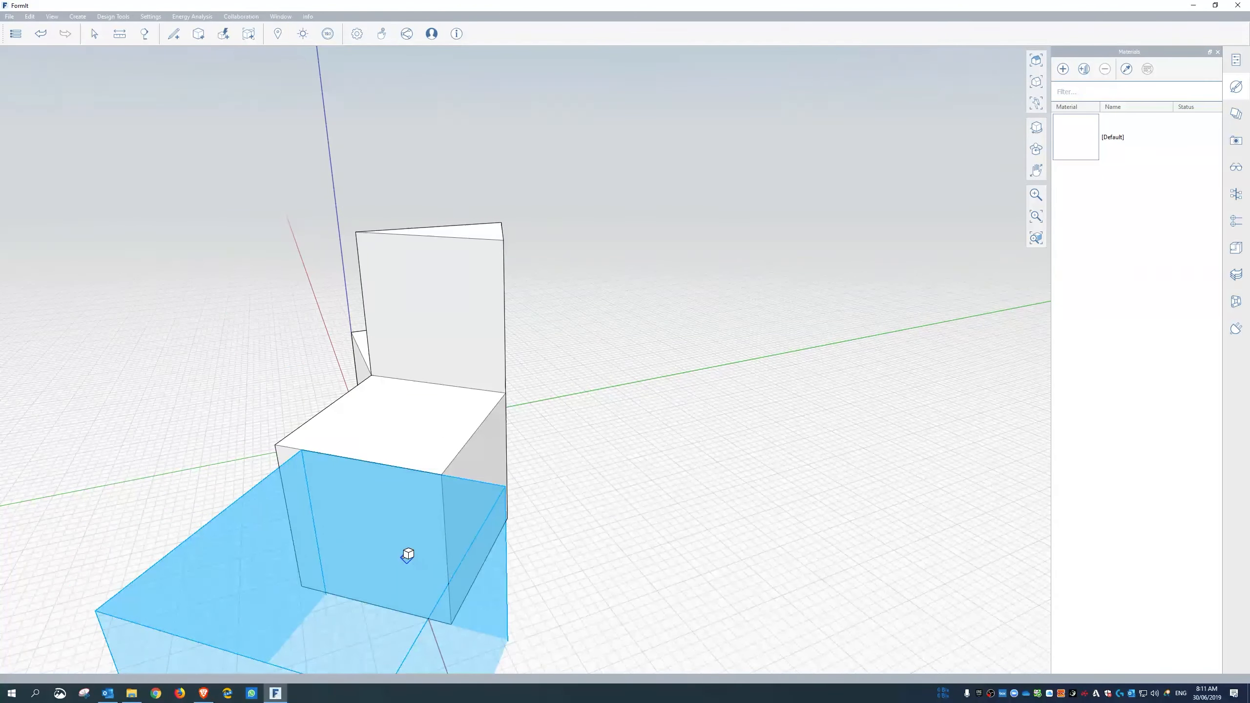
key("Escape")
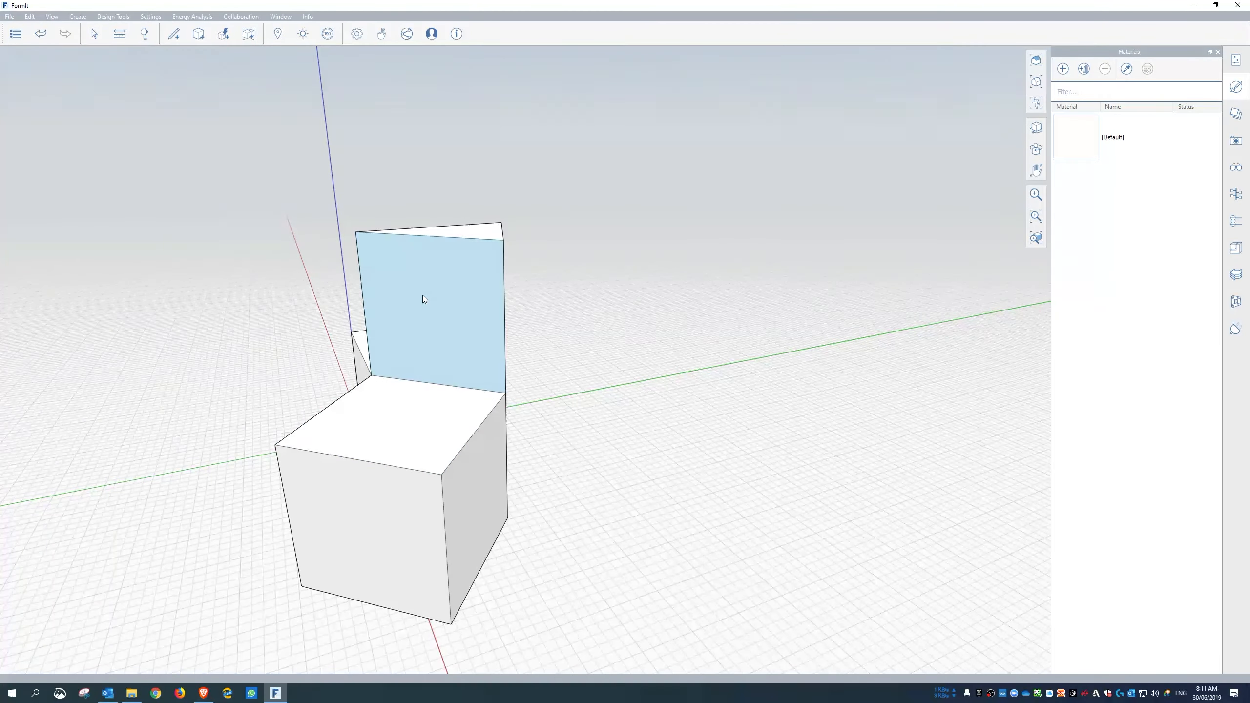
Step: Open the location setup, enlarge its dialog window and begin importing a satellite image
scroll(426, 298, "down", 3)
right_click_drag(592, 356, 686, 363)
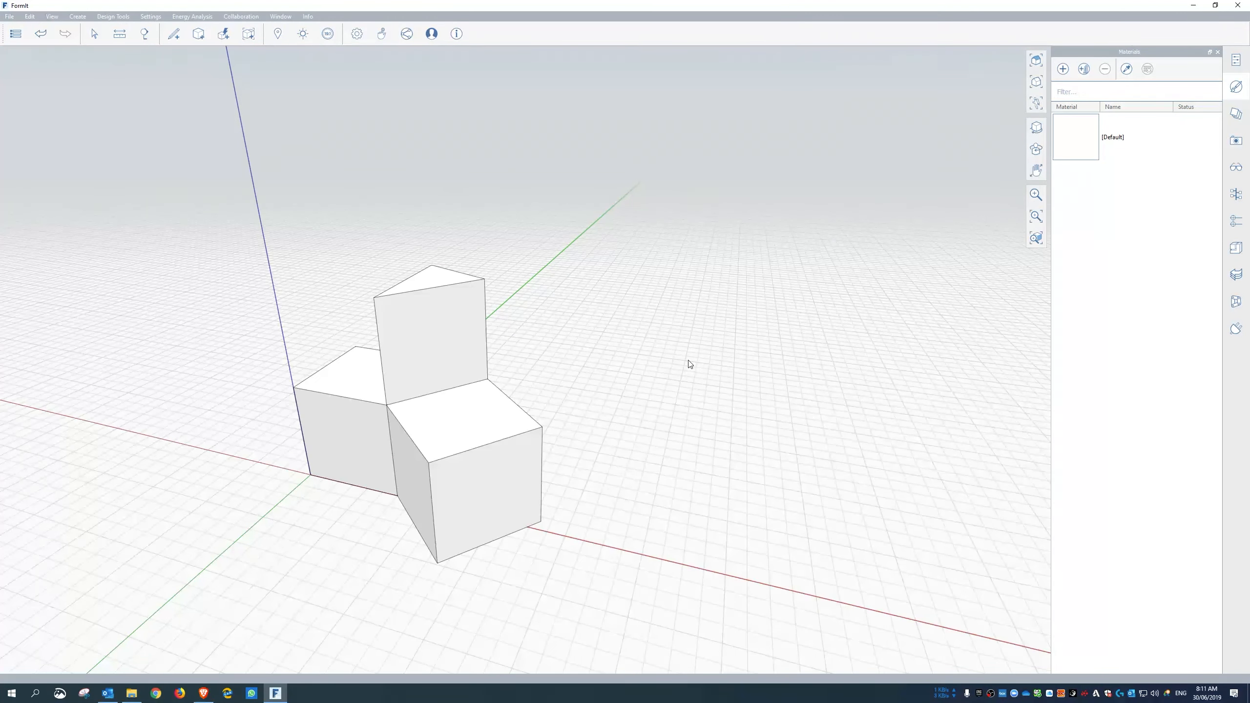
left_click(277, 34)
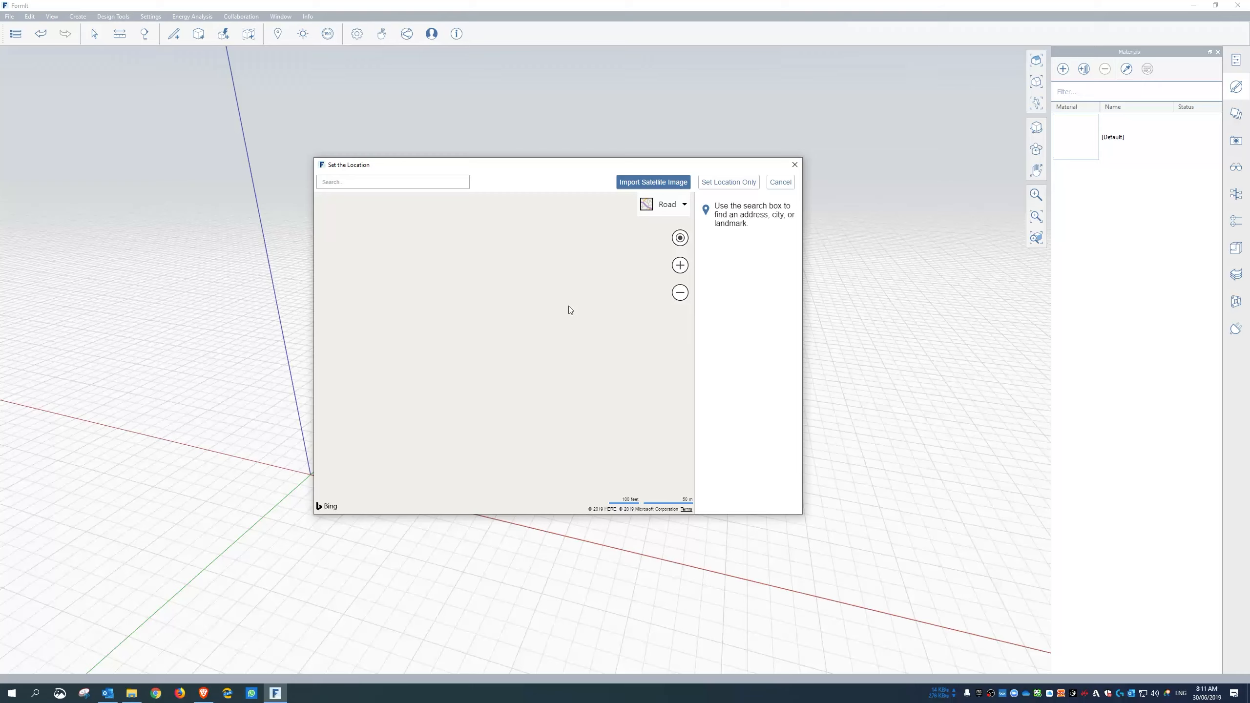
left_click_drag(585, 168, 485, 113)
left_click_drag(701, 461, 911, 591)
left_click(761, 126)
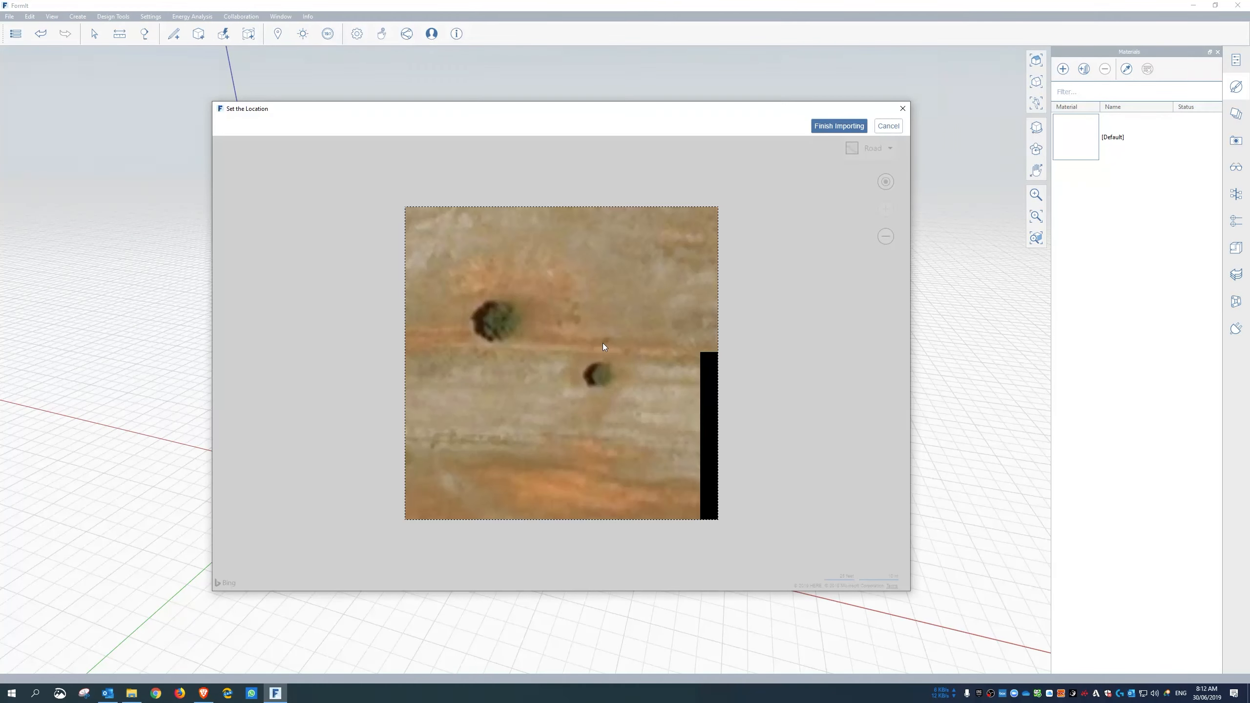
Step: Move the satellite image frame from the inland farmland to the coastline with the long sandy beach and river inlet
scroll(606, 343, "down", 4)
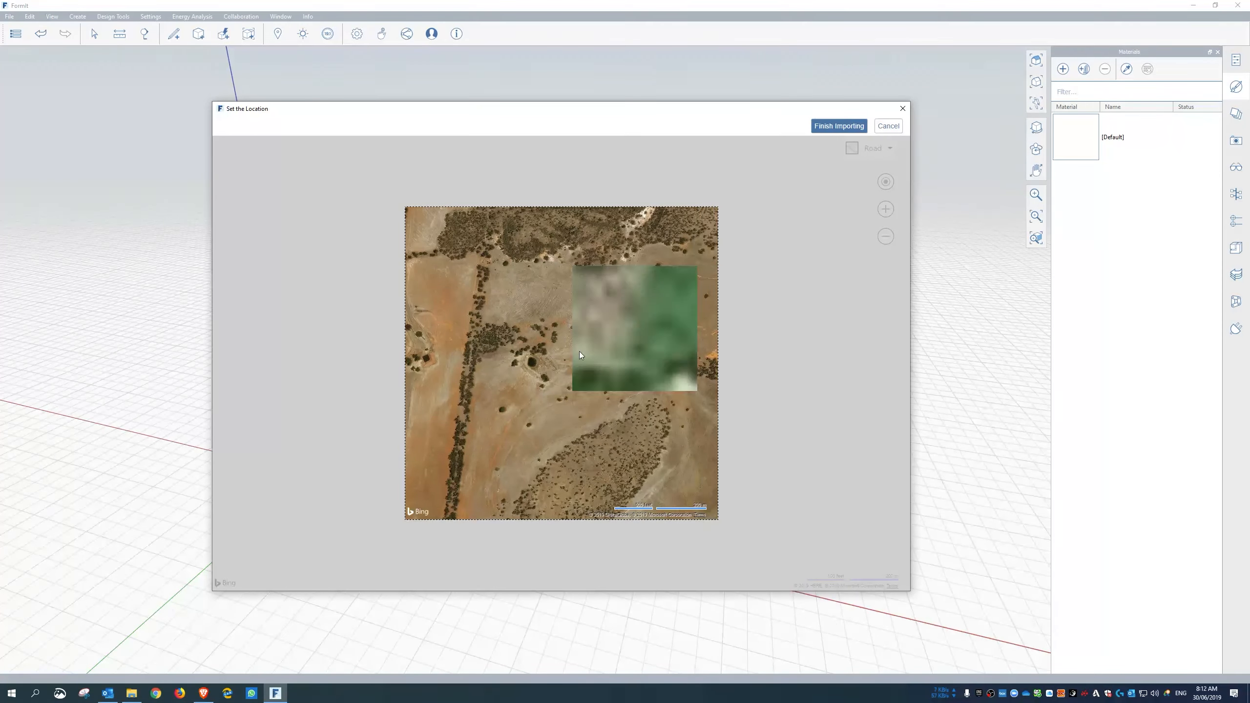
scroll(580, 351, "down", 2)
scroll(579, 350, "down", 2)
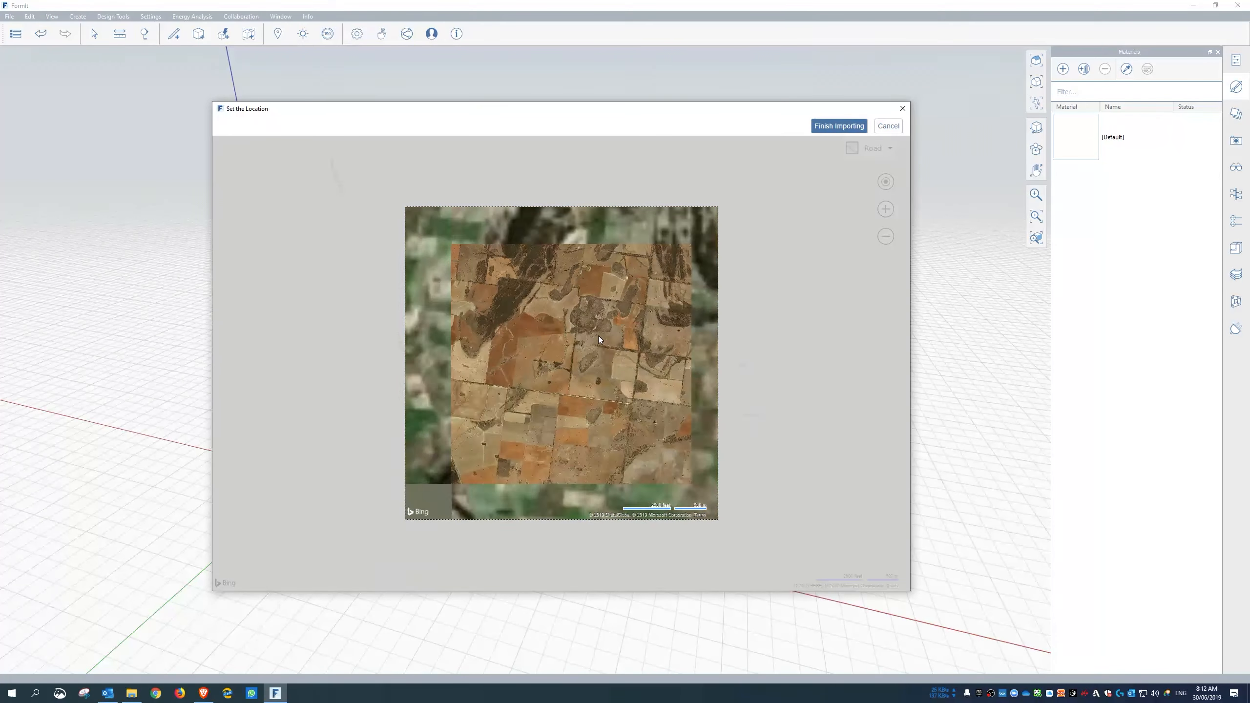
scroll(588, 382, "down", 5)
left_click_drag(635, 406, 598, 421)
scroll(601, 434, "up", 3)
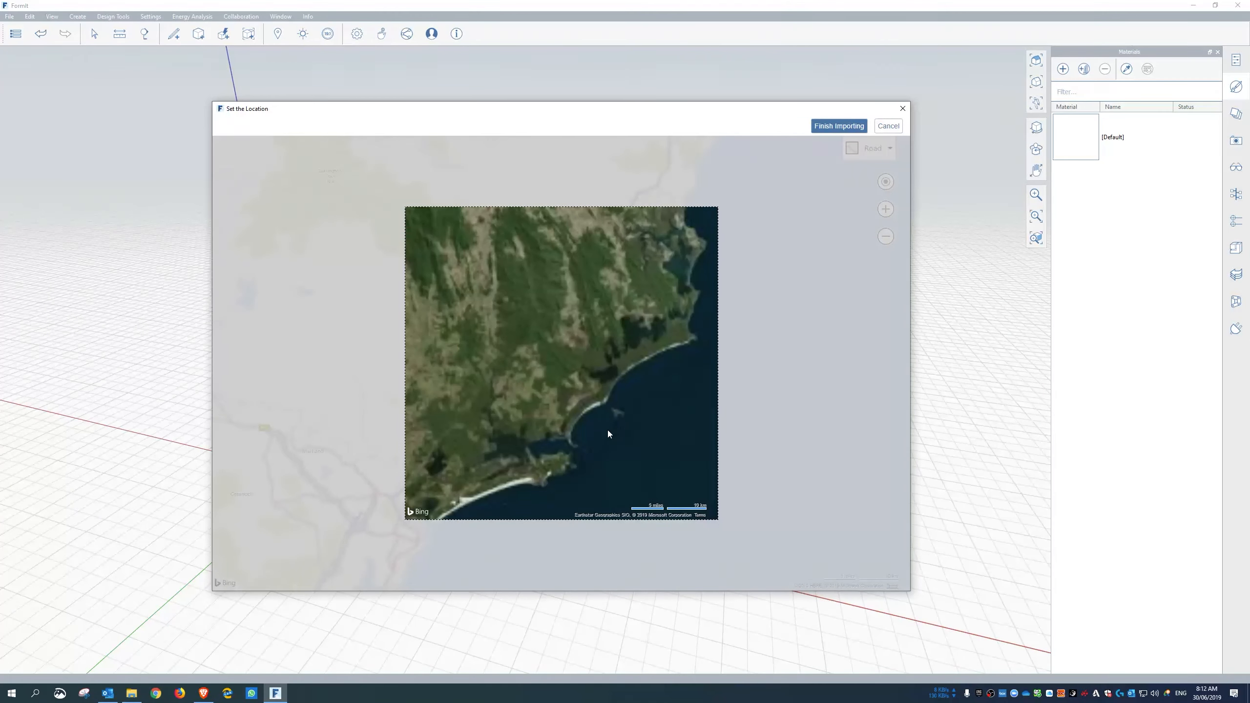
left_click_drag(525, 459, 560, 357)
left_click_drag(456, 418, 475, 408)
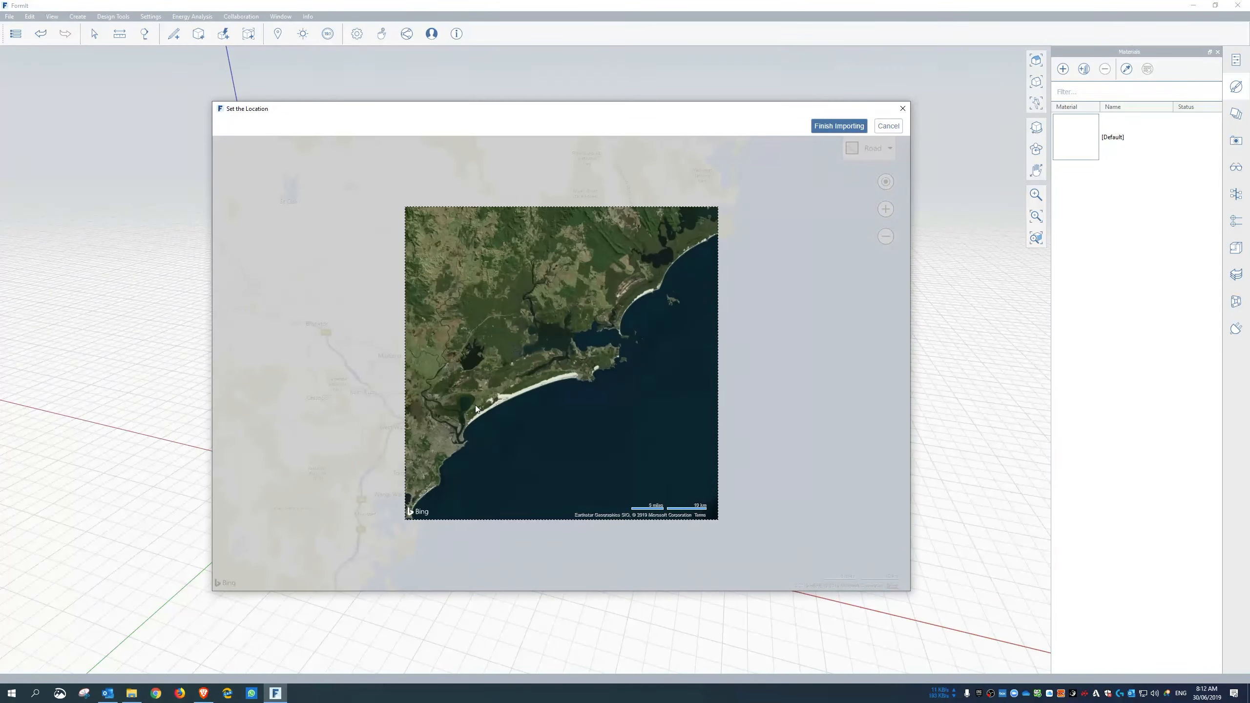